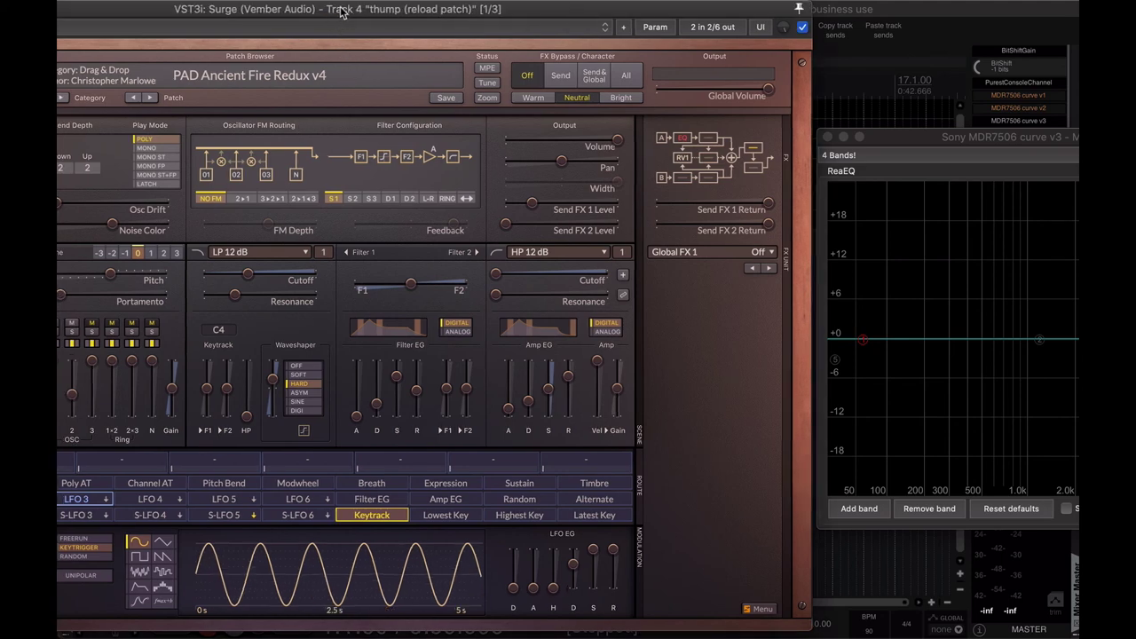
Lower the system volume and enable ReaEQ's Low Shelf 1 band near 100 Hz at about 0 dB.
left_click_drag(341, 18, 345, 17)
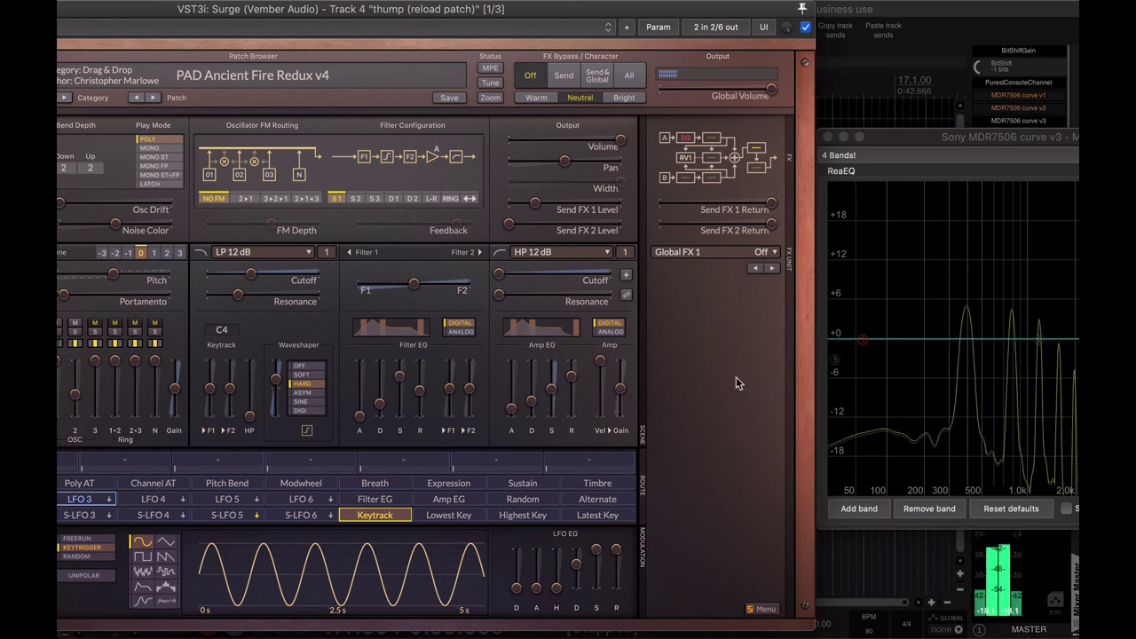
left_click(892, 140)
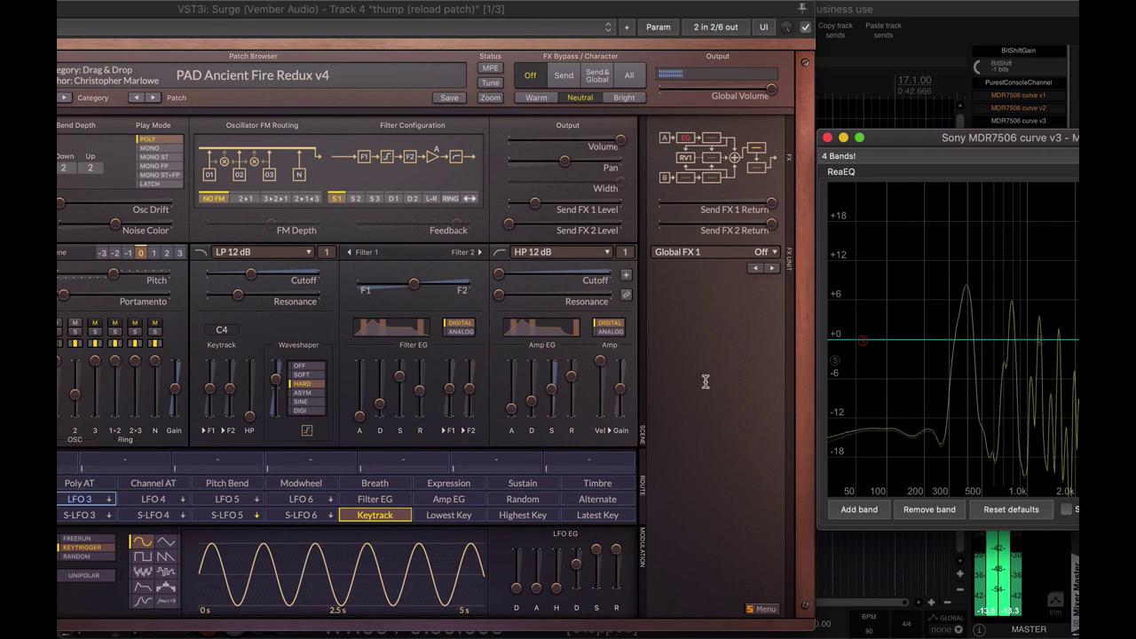
key("XF86AudioLowerVolume")
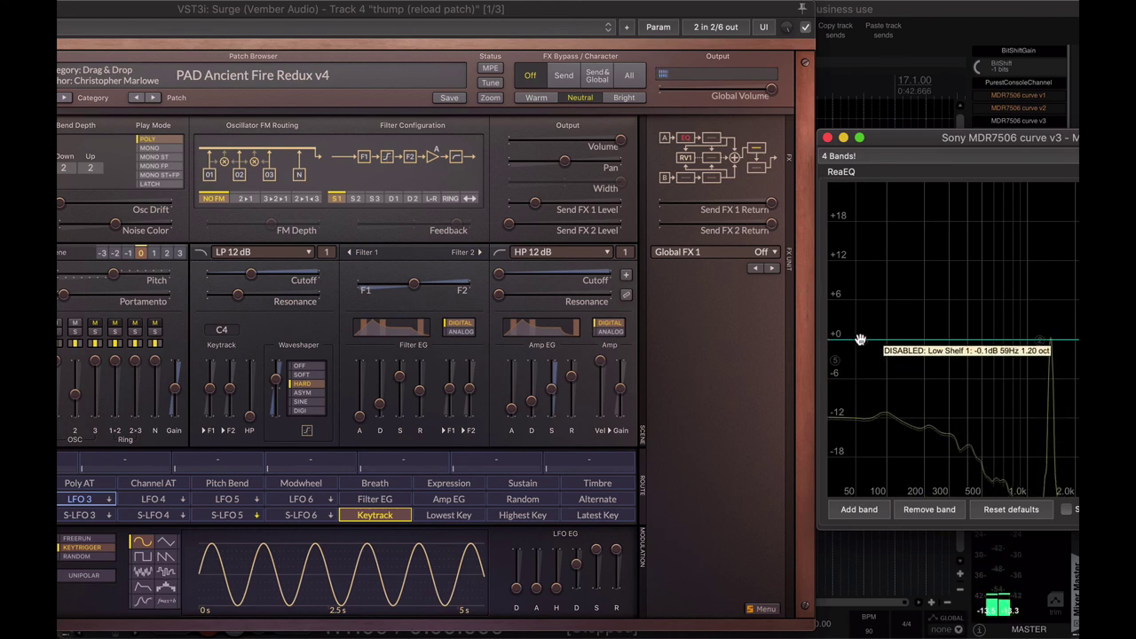
mouse_move(859, 339)
left_mouse_down()
mouse_move(909, 224)
mouse_move(925, 234)
mouse_move(890, 342)
mouse_move(890, 229)
mouse_move(891, 338)
left_mouse_up()
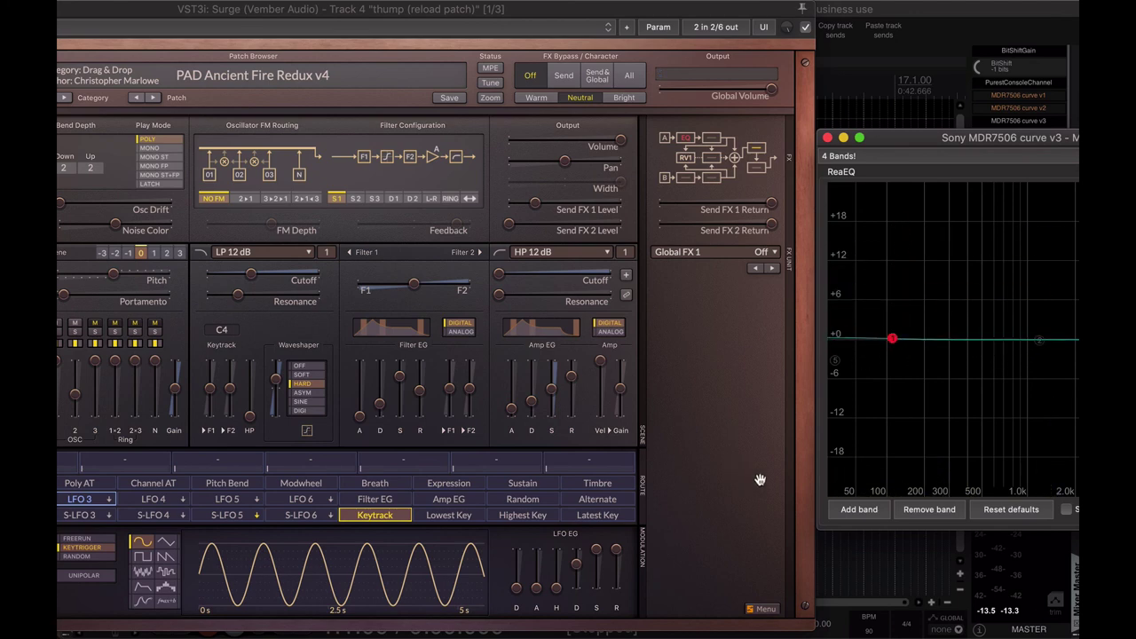
left_click(721, 417)
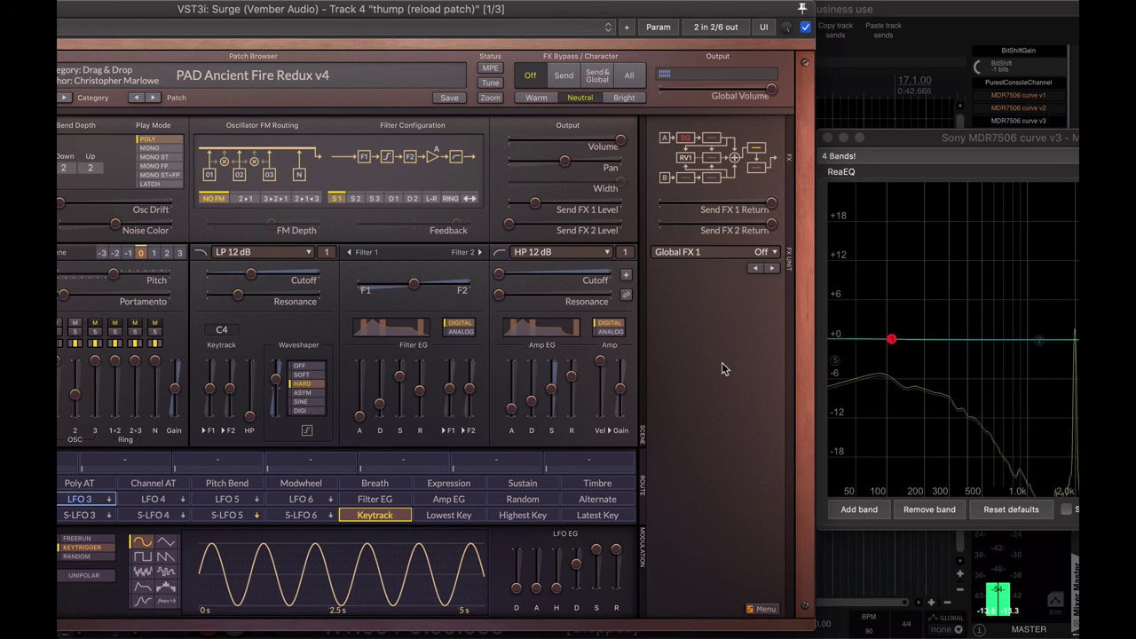
Briefly boost ReaEQ's low shelf, return it near 0 dB, and bring Surge's editor forward.
mouse_move(890, 338)
left_mouse_down()
mouse_move(911, 252)
mouse_move(935, 255)
mouse_move(919, 206)
mouse_move(900, 341)
mouse_move(918, 275)
left_mouse_up()
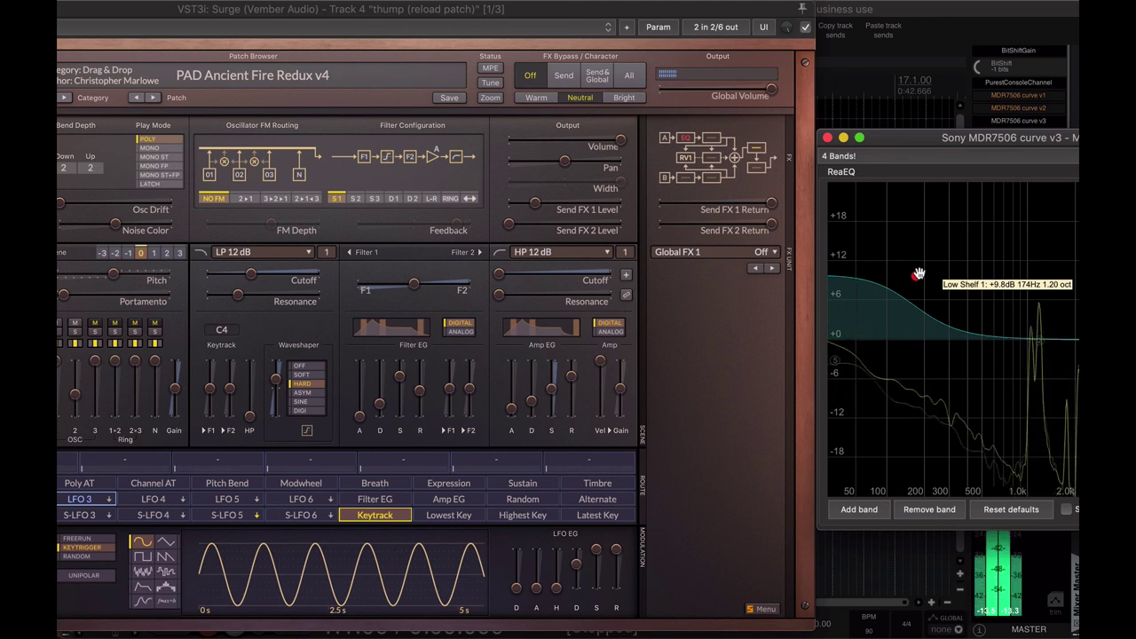
mouse_move(919, 275)
left_mouse_down()
mouse_move(926, 241)
mouse_move(913, 329)
mouse_move(899, 341)
left_mouse_up()
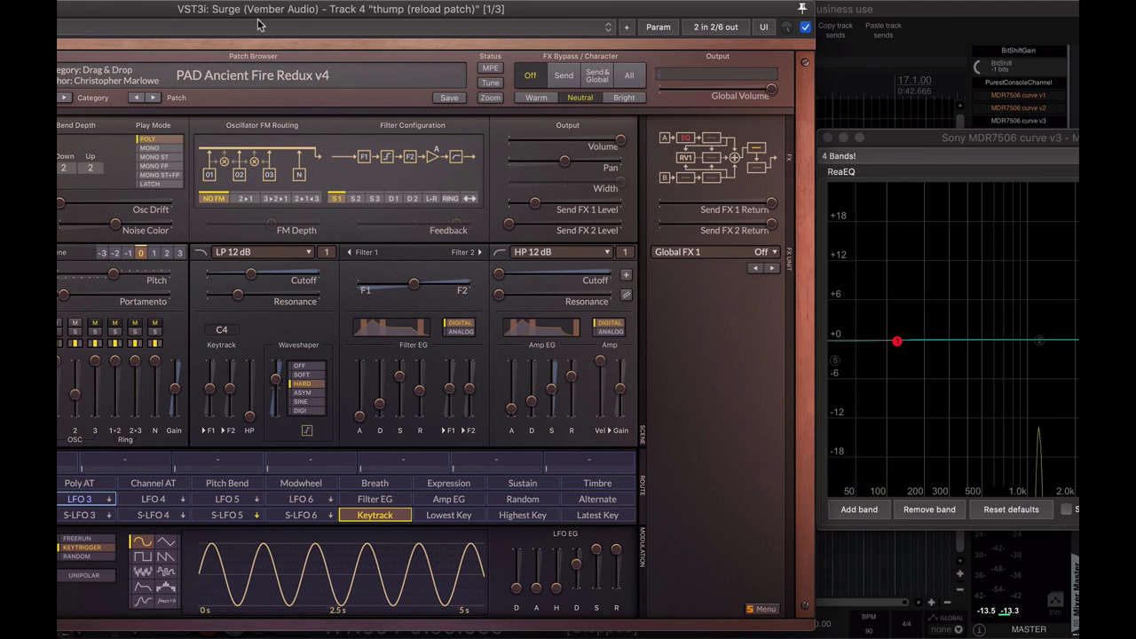
mouse_move(270, 19)
left_mouse_down()
mouse_move(417, 67)
mouse_move(484, 37)
left_mouse_up()
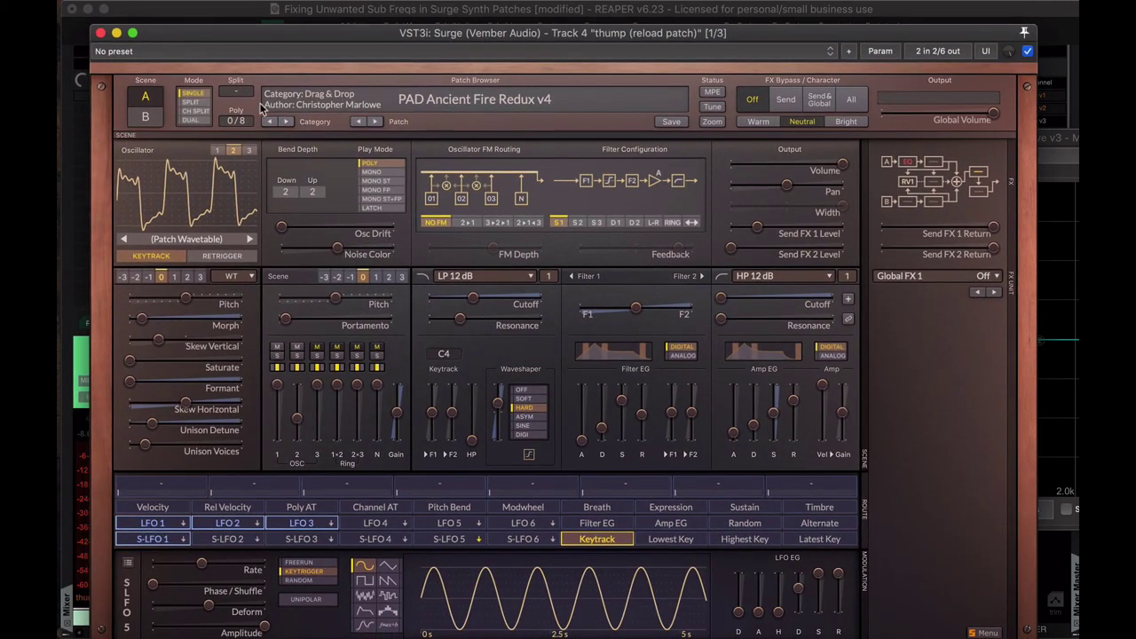
Close the thump track's Surge window and select Track 1 'rumble' instead of rumble2.
left_click(100, 33)
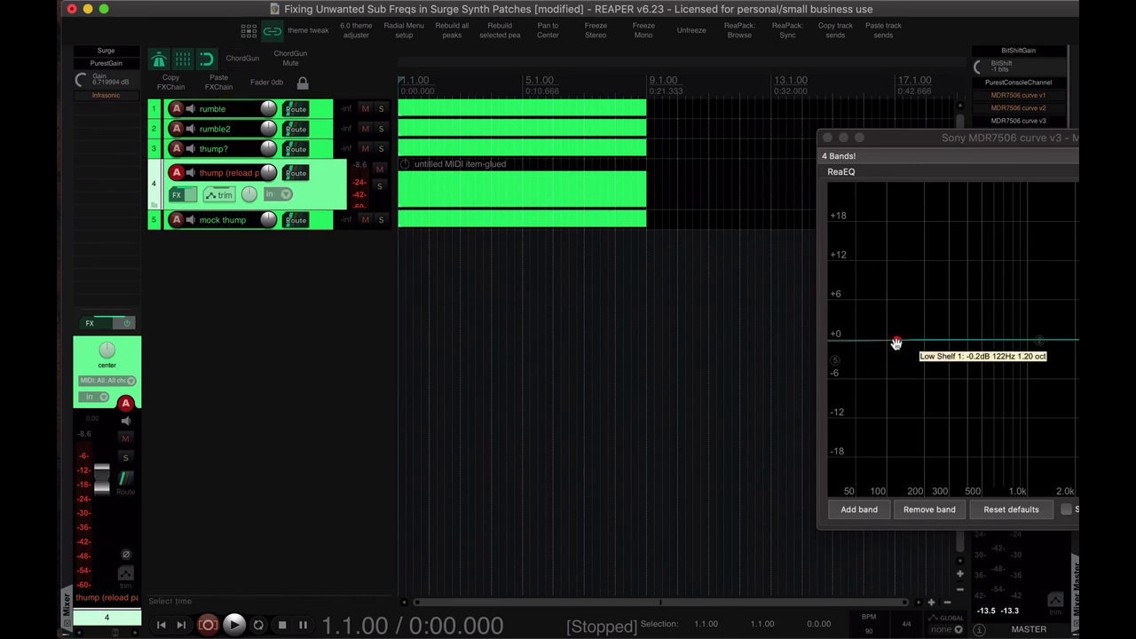
left_click(895, 343)
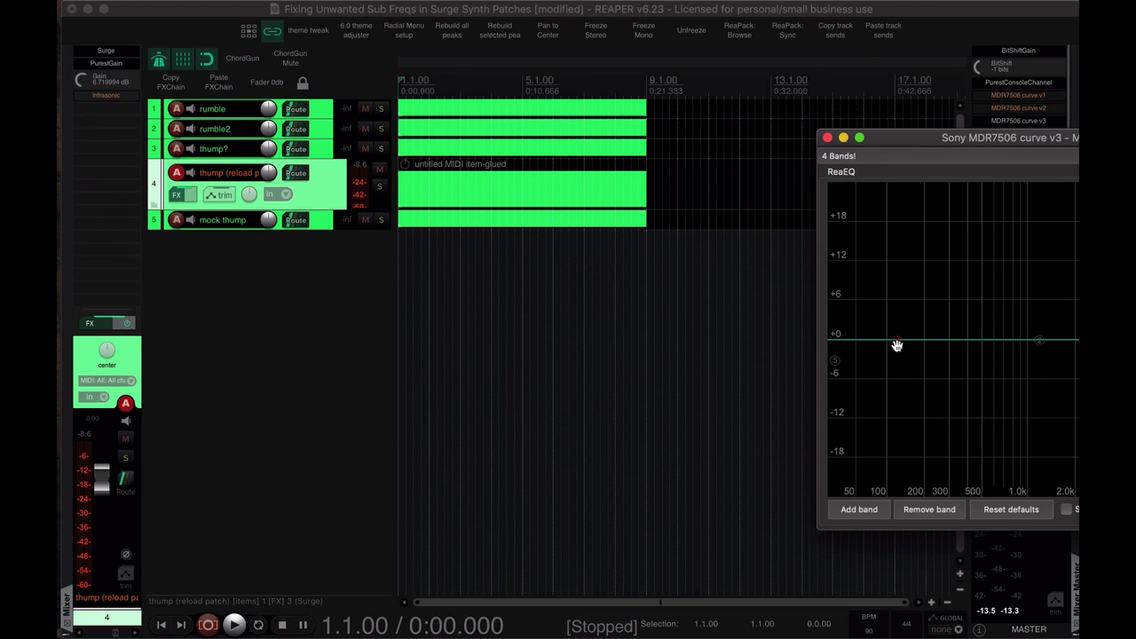
left_click(240, 131)
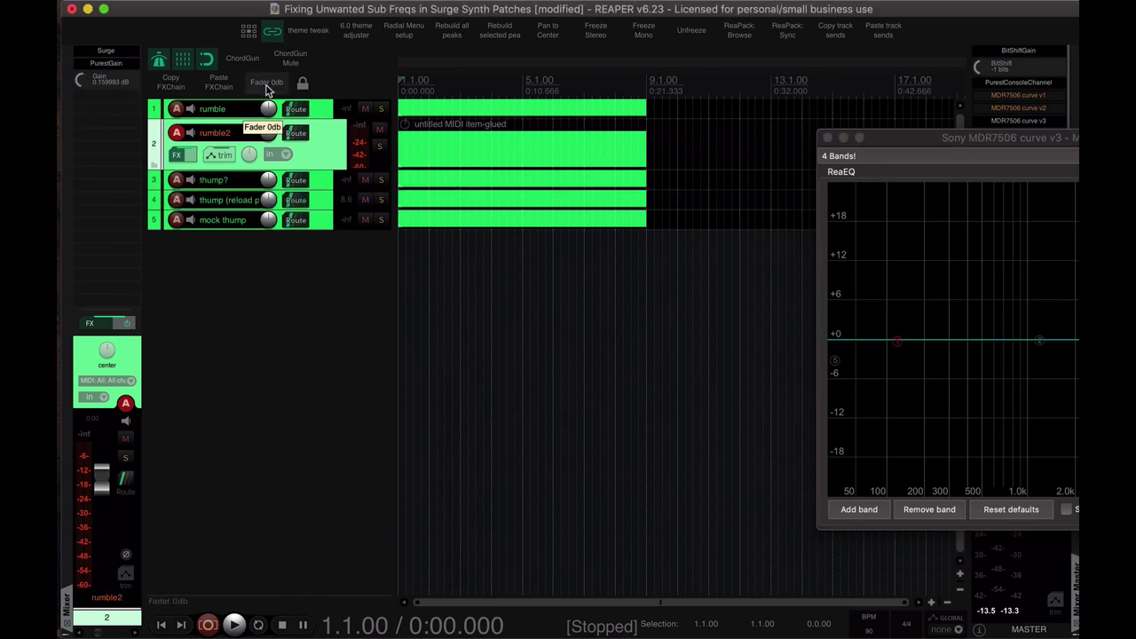
left_click(237, 112)
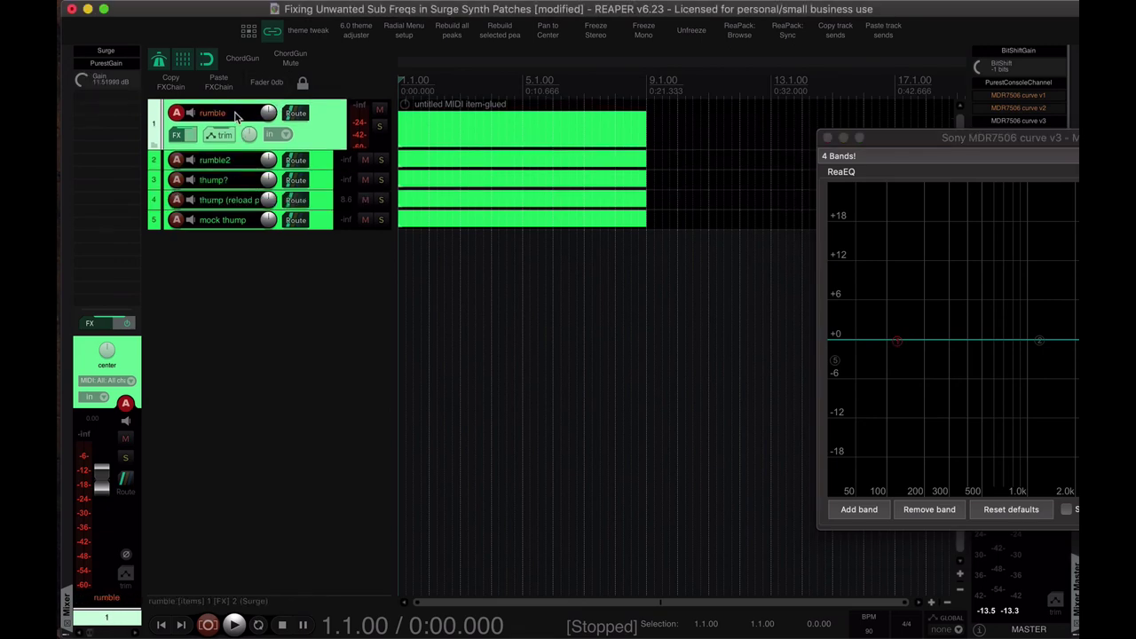
left_click(239, 133)
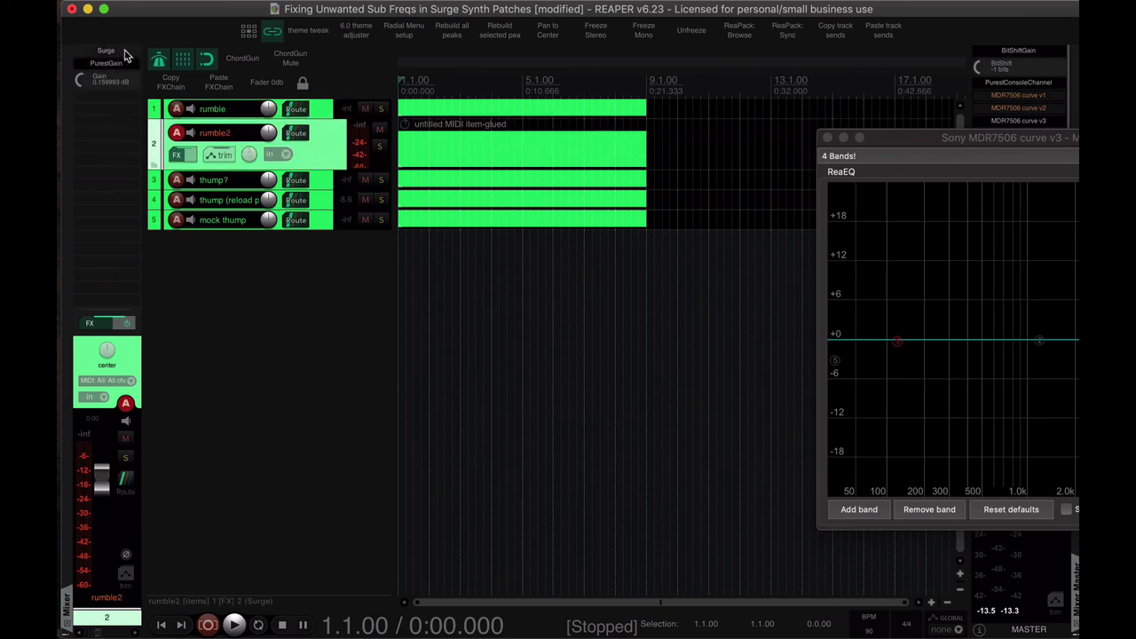
left_click(253, 111)
Show Track 1's Surge editor with PAD Chamber Swarm V on the left and ReaEQ to its right.
left_click(105, 58)
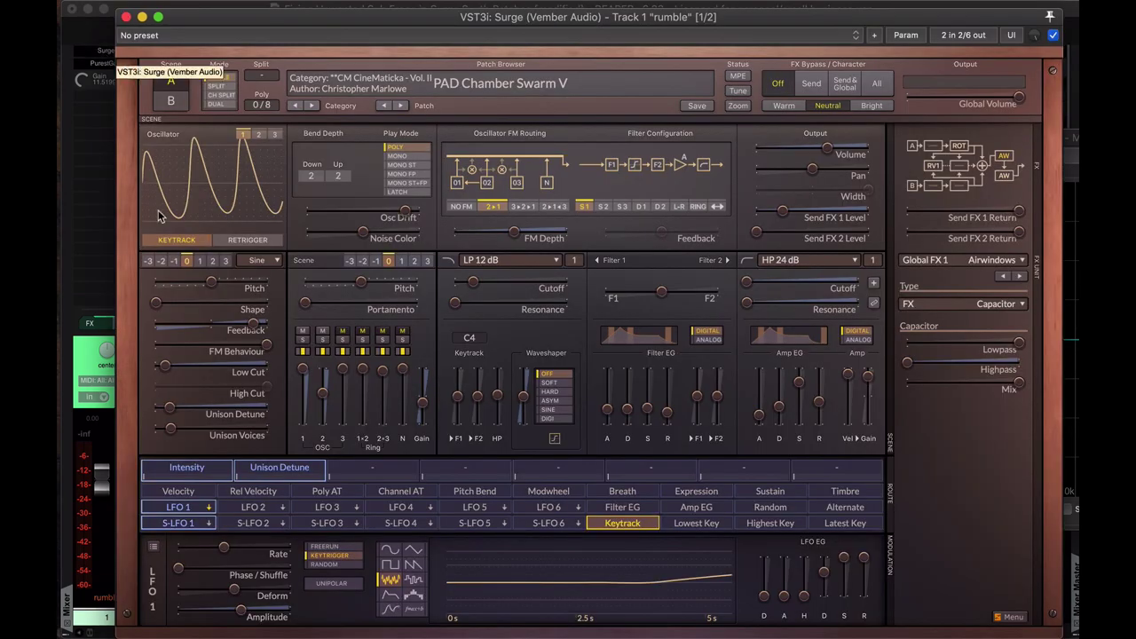
left_click_drag(489, 11, 346, 9)
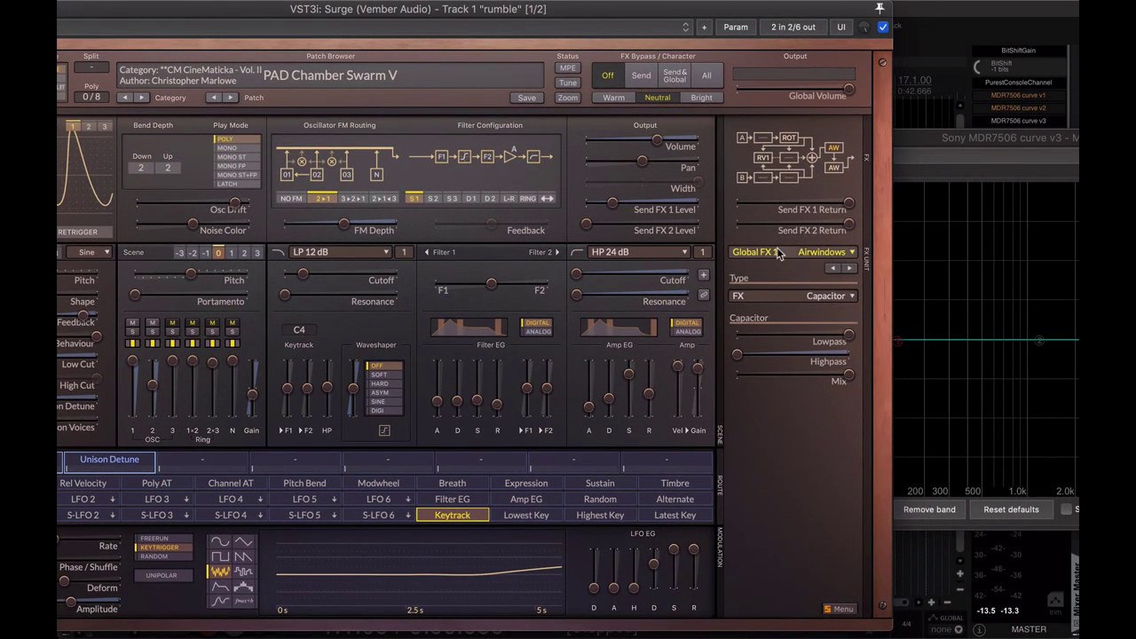
left_click_drag(918, 143, 998, 151)
left_click(798, 479)
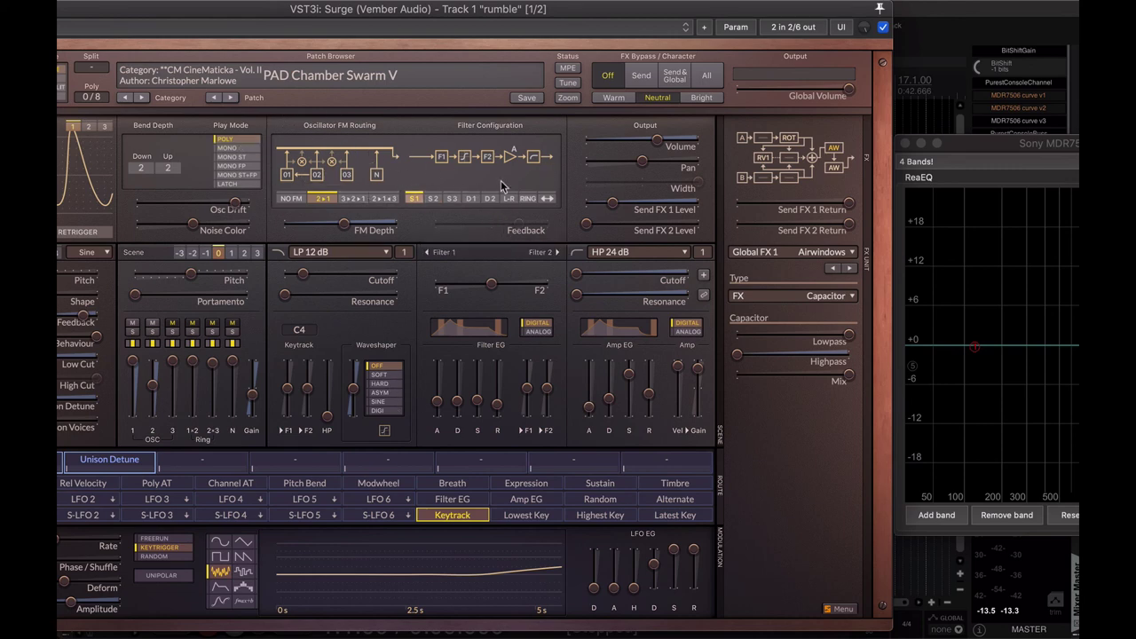
Set Surge's filter configuration to Feedback (S3), with the Feedback amount reset to default.
left_click(452, 199)
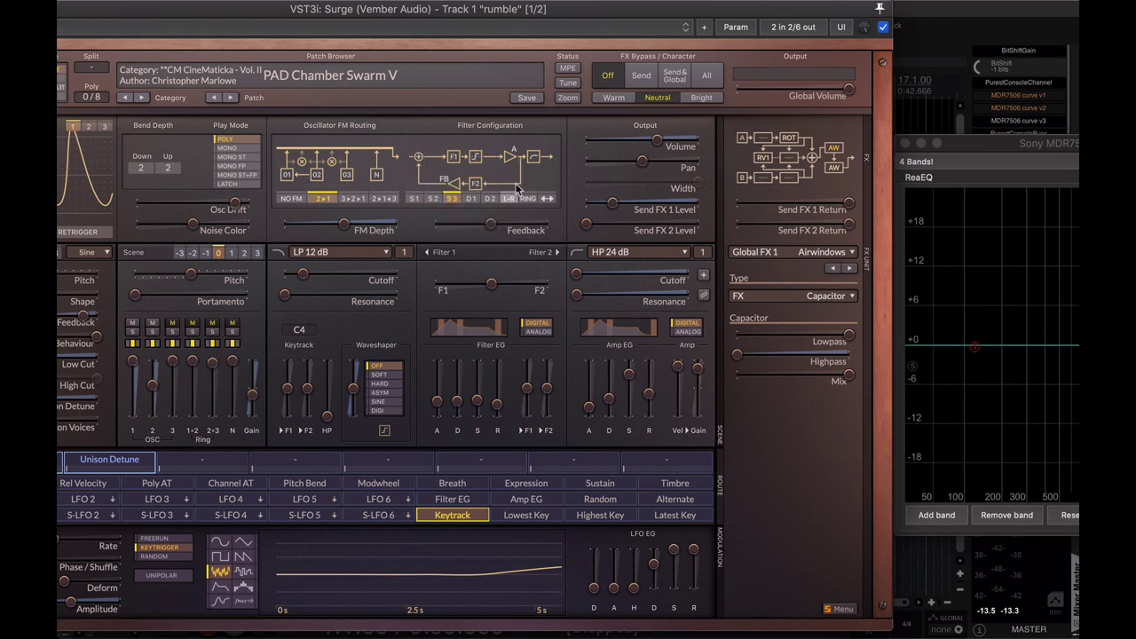
mouse_move(492, 222)
left_mouse_down()
mouse_move(548, 224)
mouse_move(435, 223)
left_mouse_up()
double_click(485, 225)
Turn Surge's Output Volume down while keeping the ReaEQ analyzer in view.
left_click(996, 154)
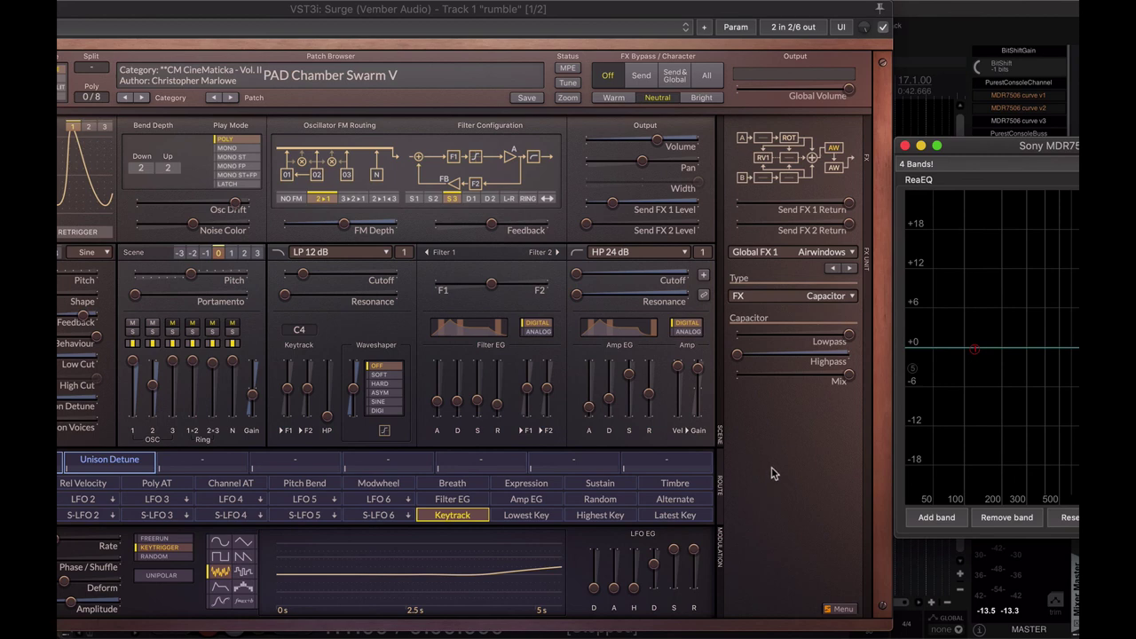
left_click_drag(657, 140, 621, 142)
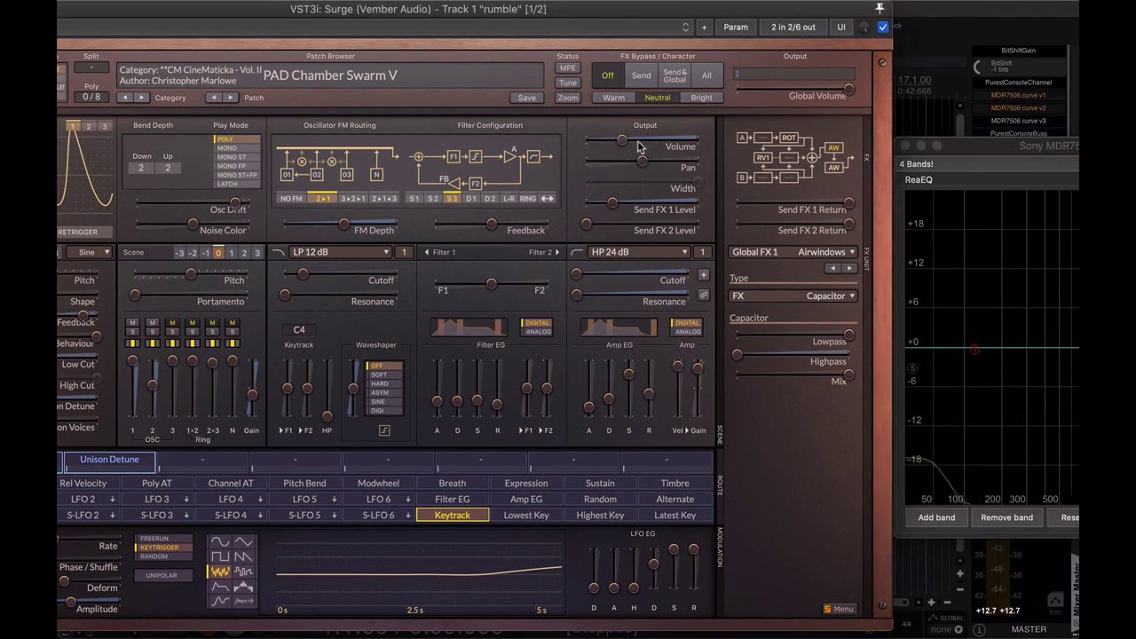
left_click_drag(634, 140, 631, 144)
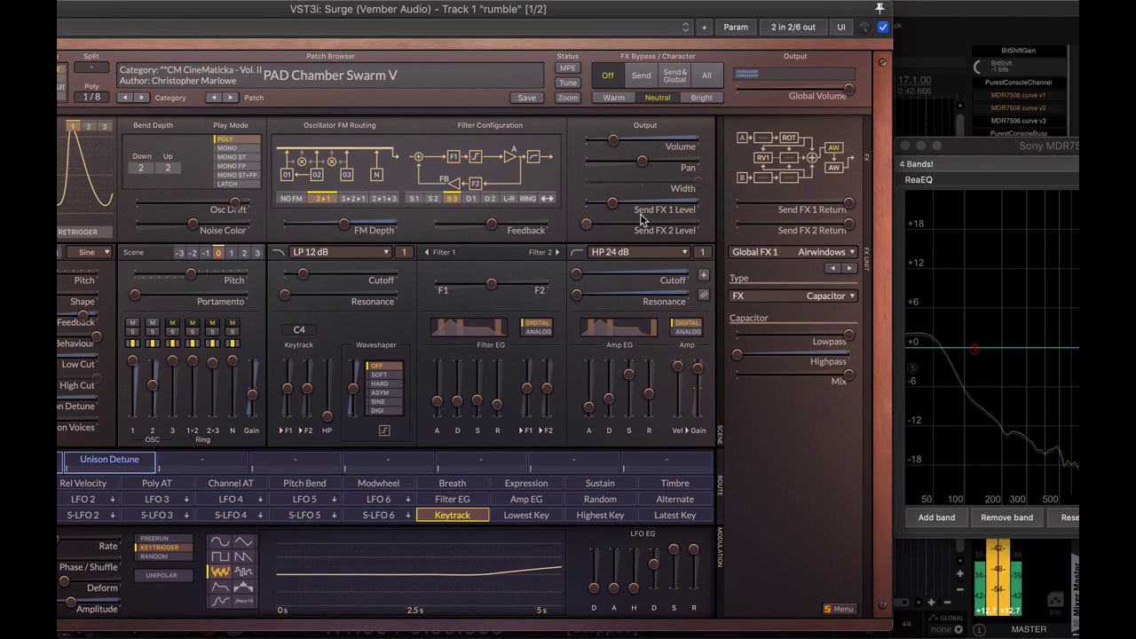
left_click_drag(981, 160, 749, 145)
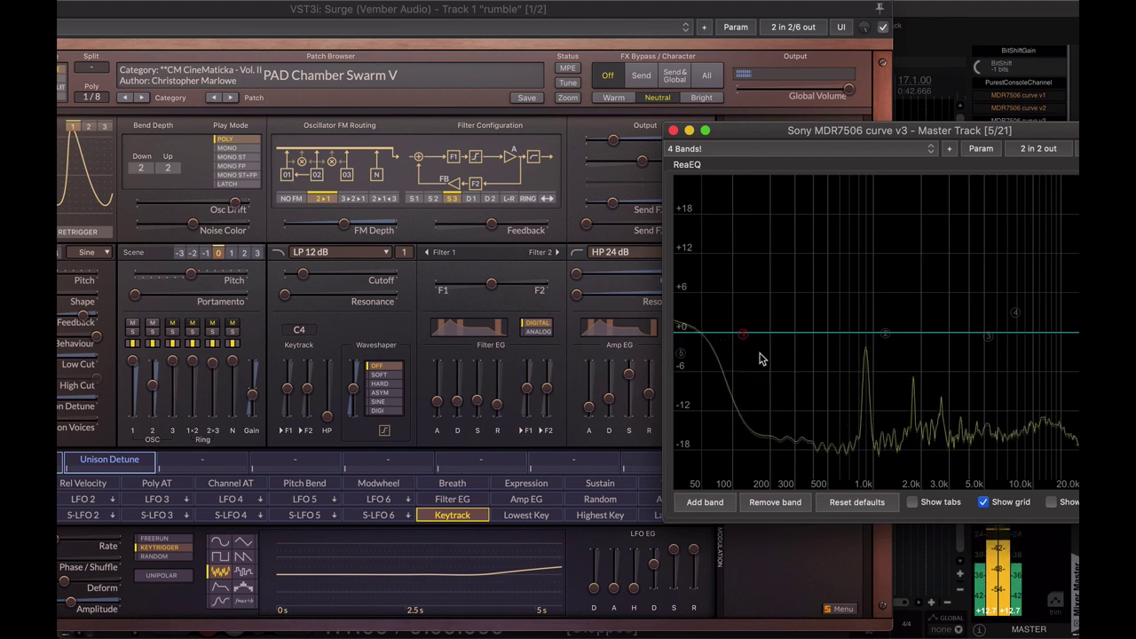
Select 2>1 oscillator FM routing and move the ReaEQ analyzer further right.
key("super+grave")
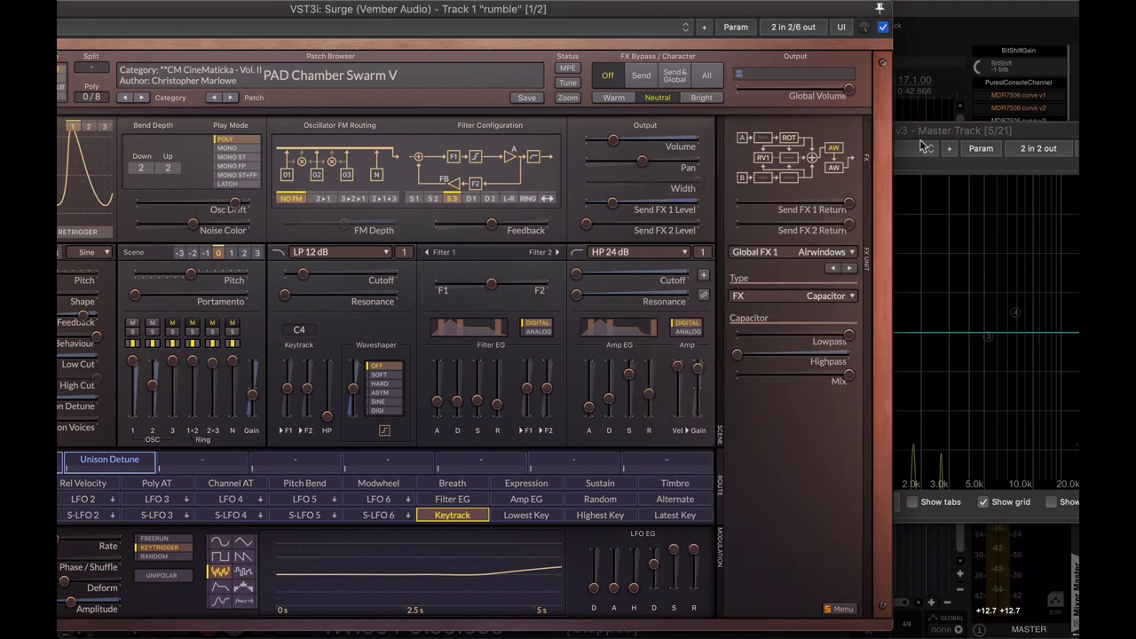
left_click(982, 136)
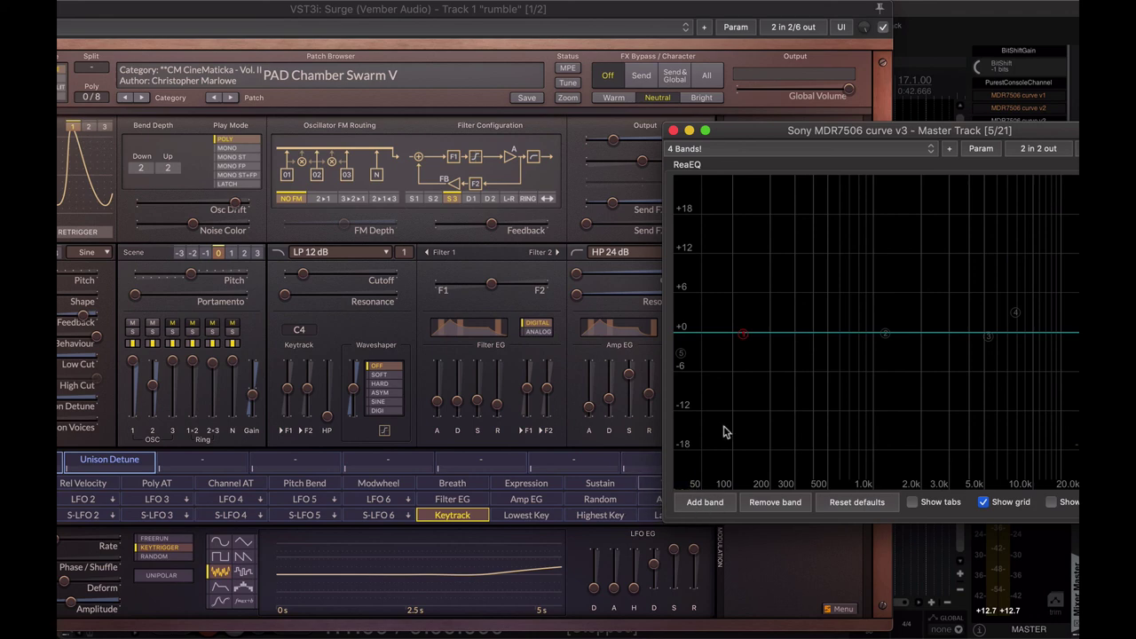
left_click_drag(769, 135, 829, 154)
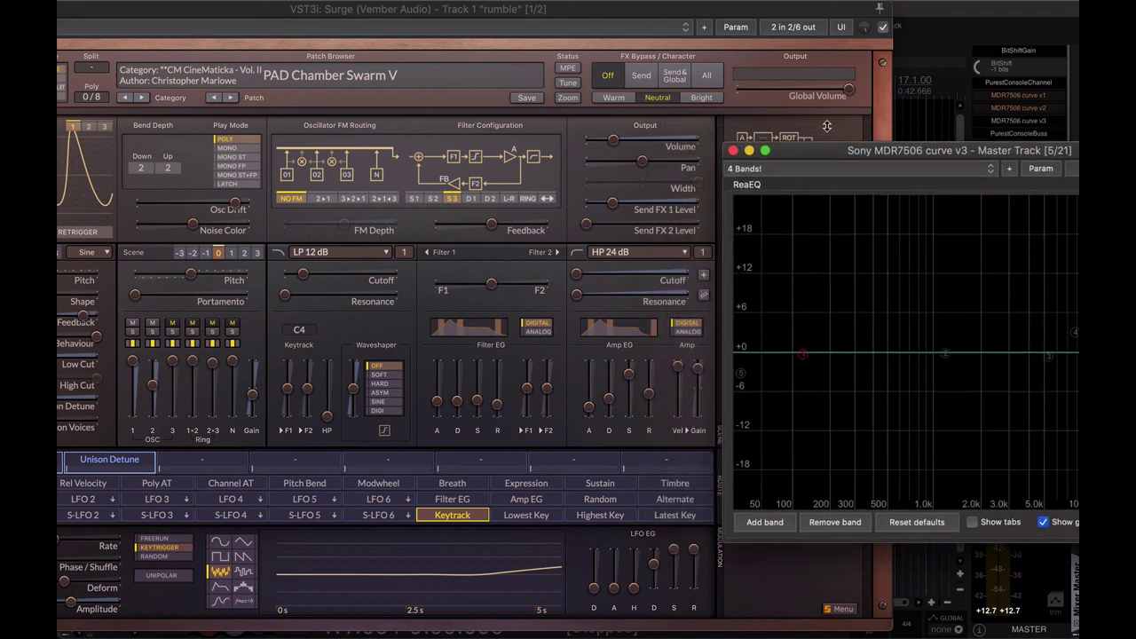
left_click(322, 198)
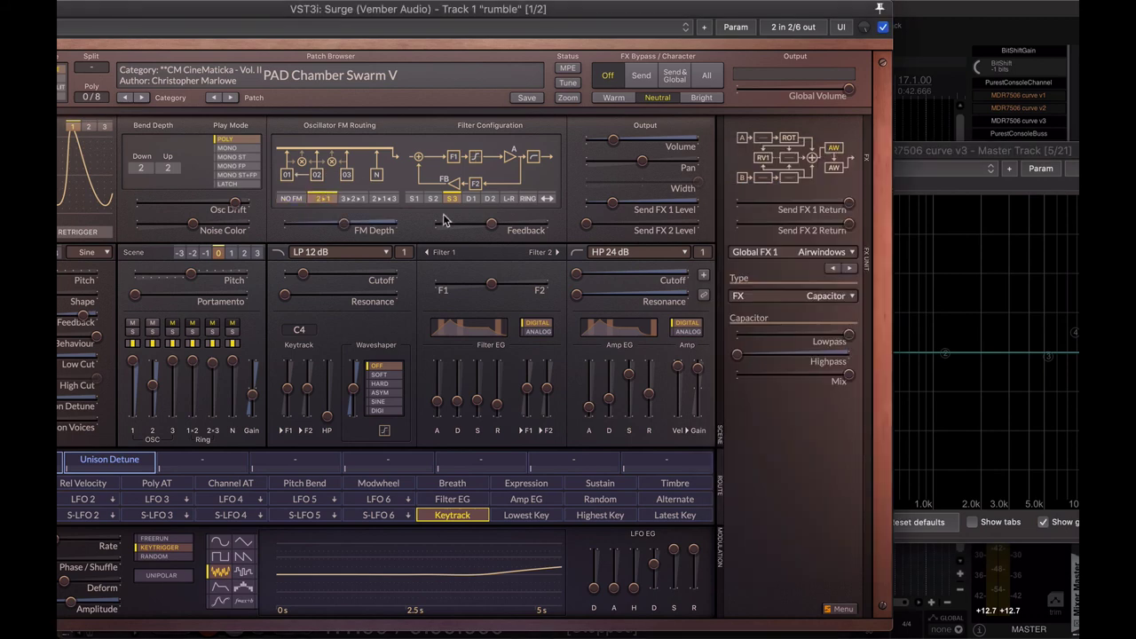
left_click(954, 152)
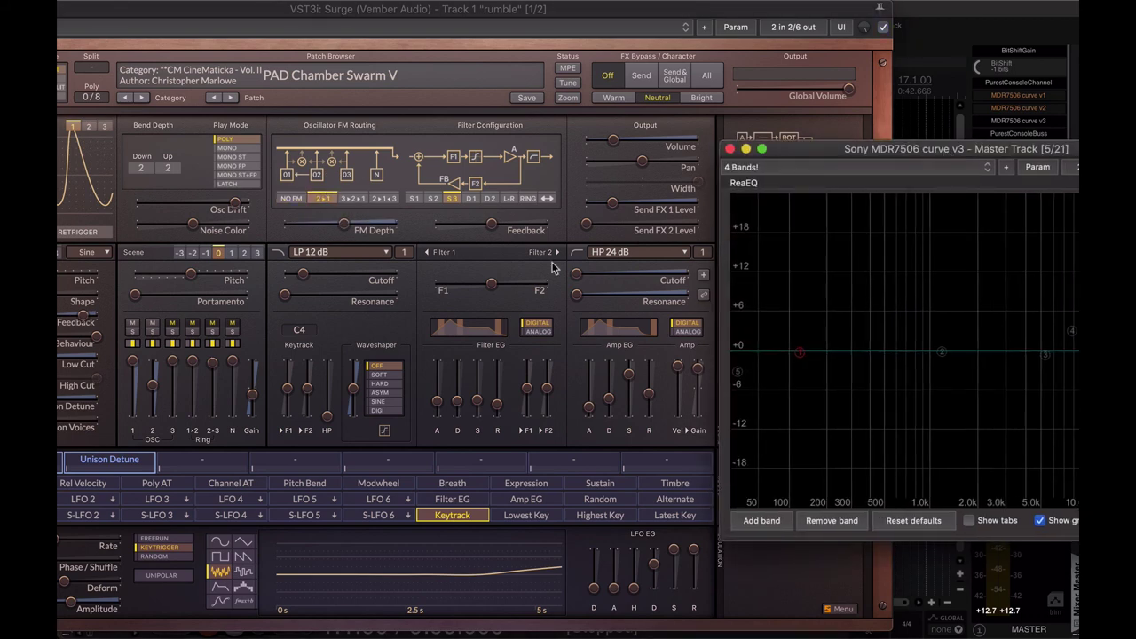
left_click_drag(857, 152, 1035, 134)
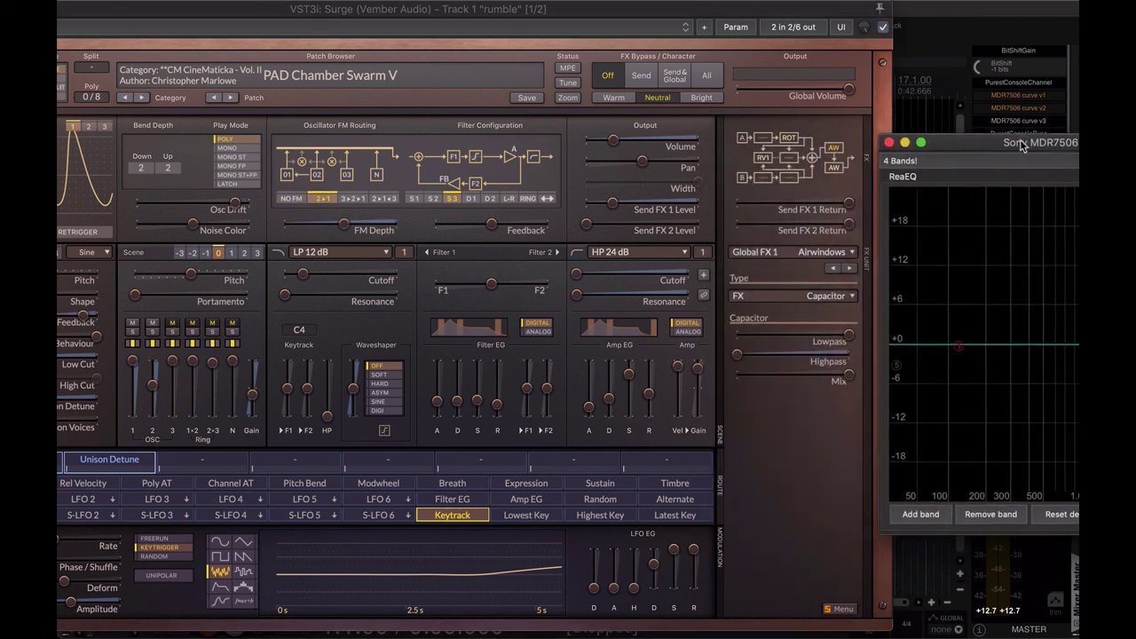
left_click(786, 498)
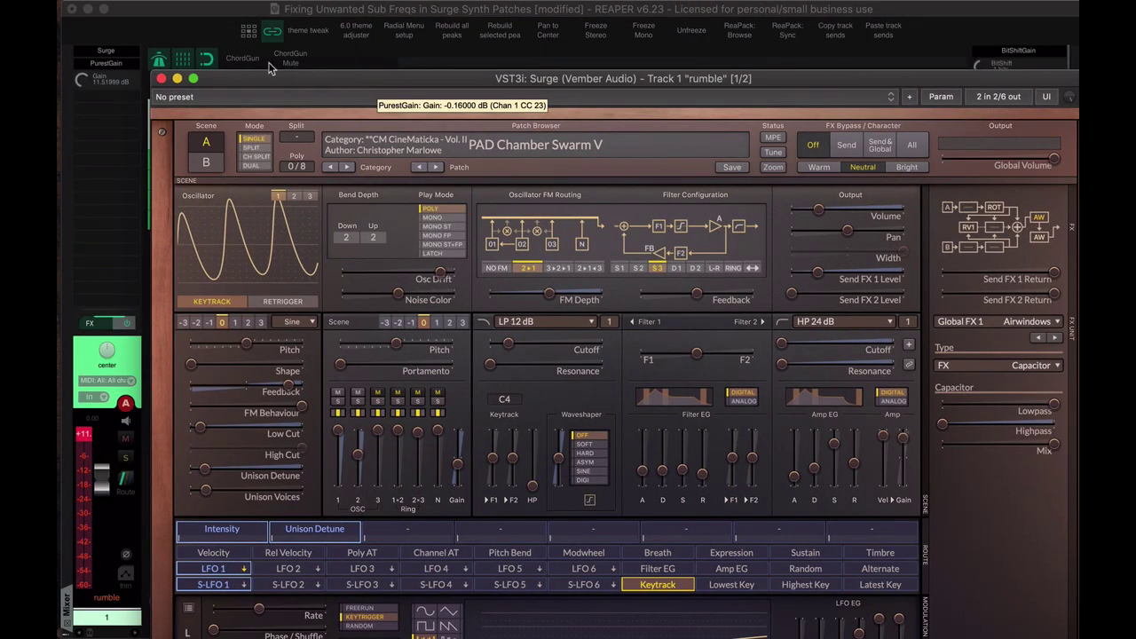
mouse_move(564, 84)
left_mouse_down()
mouse_move(442, 75)
mouse_move(354, 26)
left_mouse_up()
Set Global FX 1 to Airwindows Capacitor and raise its Highpass to cut sub-bass.
left_click_drag(801, 24, 804, 20)
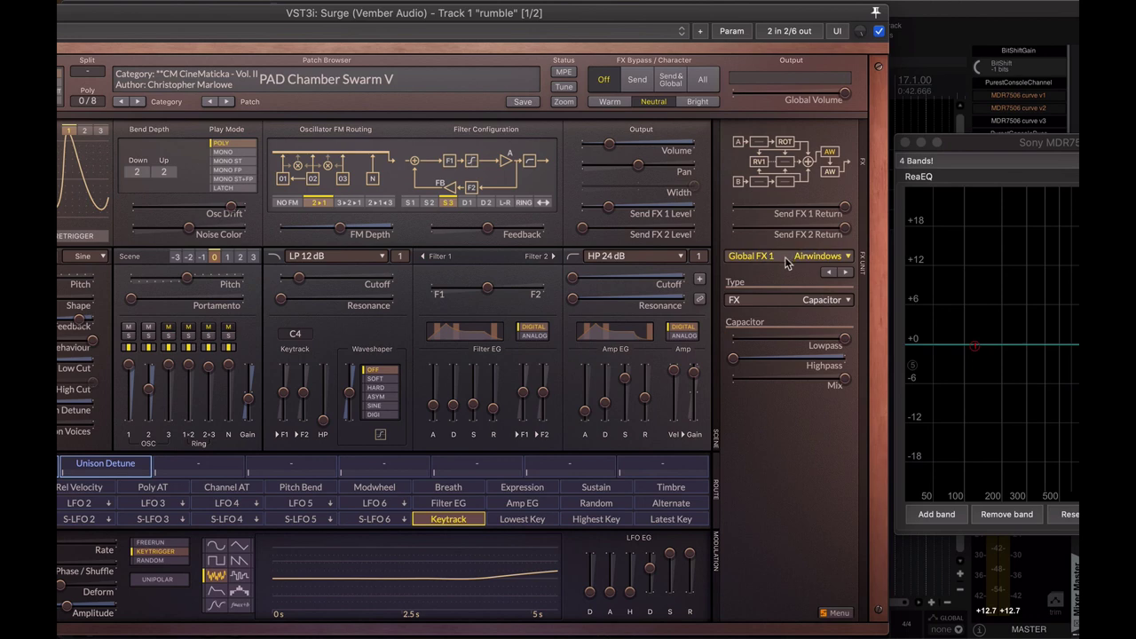
left_click(789, 256)
mouse_move(768, 521)
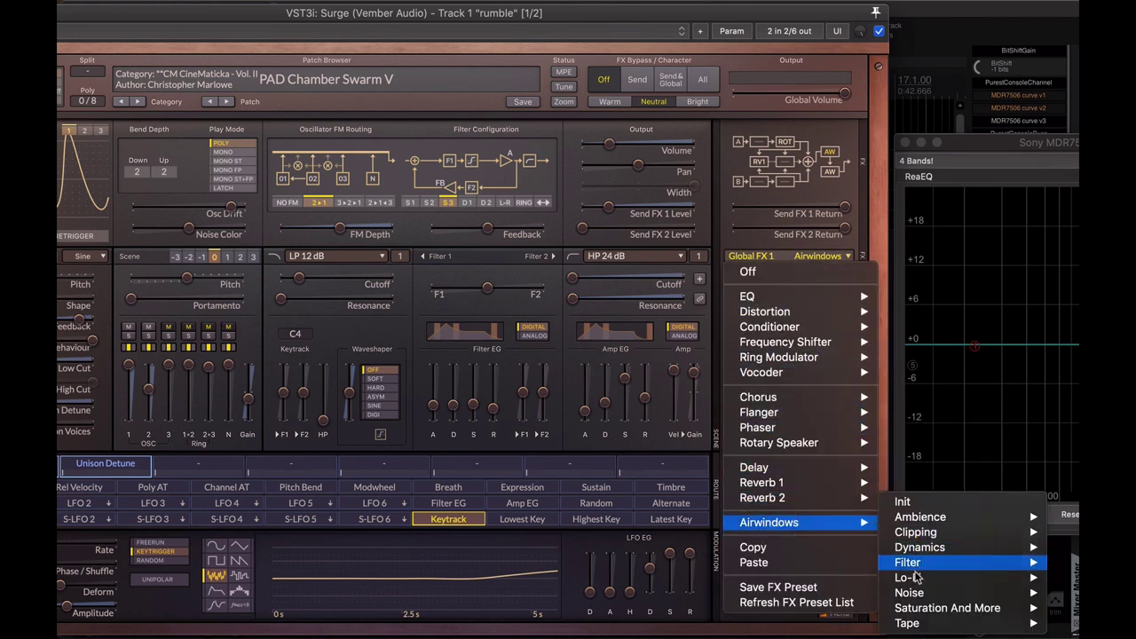
mouse_move(907, 562)
left_click(834, 577)
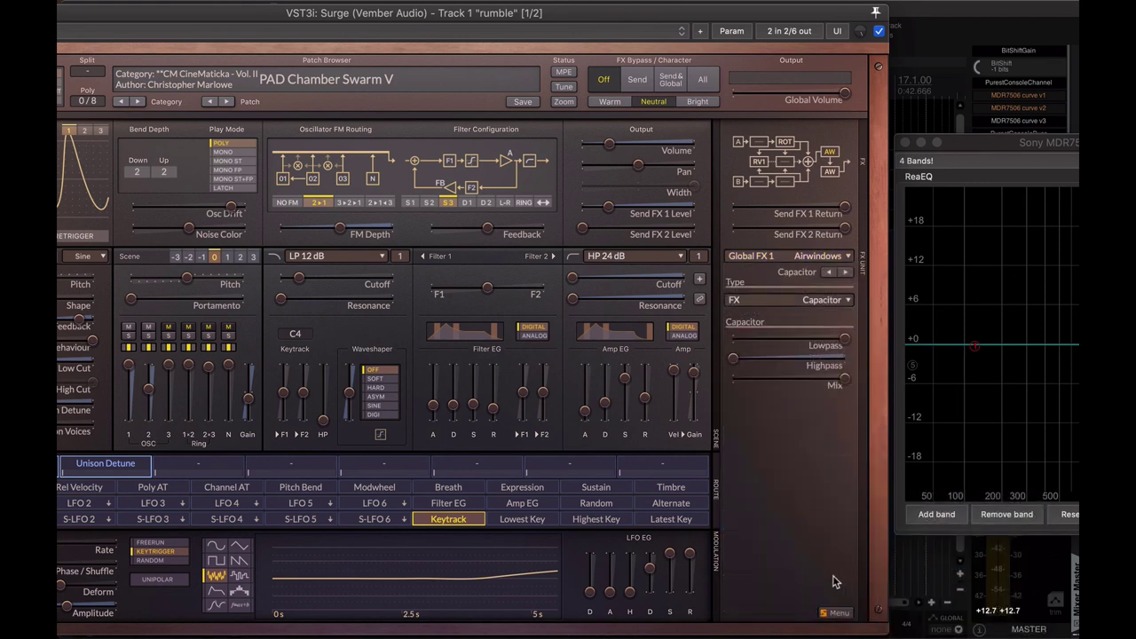
left_click_drag(735, 358, 760, 368)
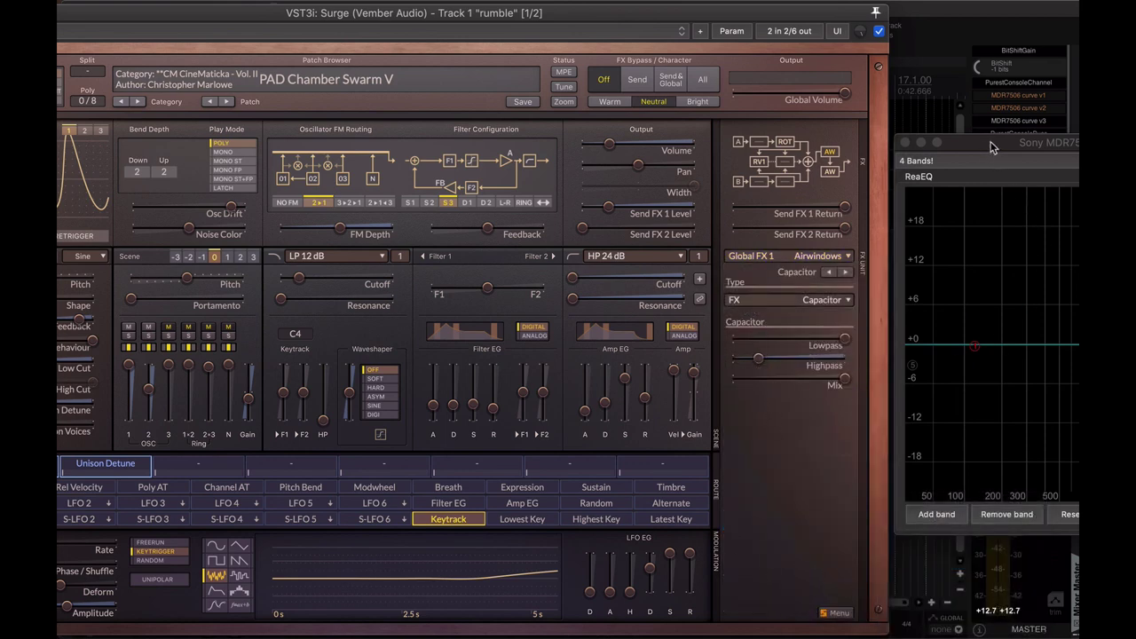
Raise Output Volume and nudge the Capacitor Highpass to about 26% while checking the spectrum.
mouse_move(1031, 142)
left_mouse_down()
mouse_move(771, 127)
mouse_move(403, 129)
left_mouse_up()
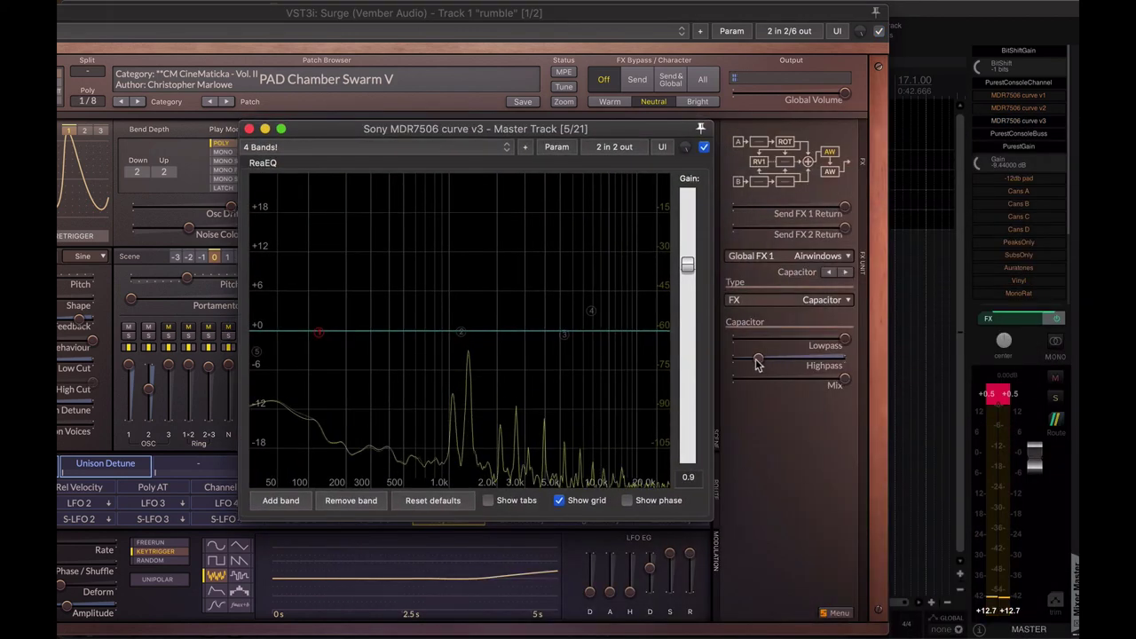
left_click(759, 358)
left_click_drag(609, 143, 653, 143)
left_click_drag(762, 359, 767, 358)
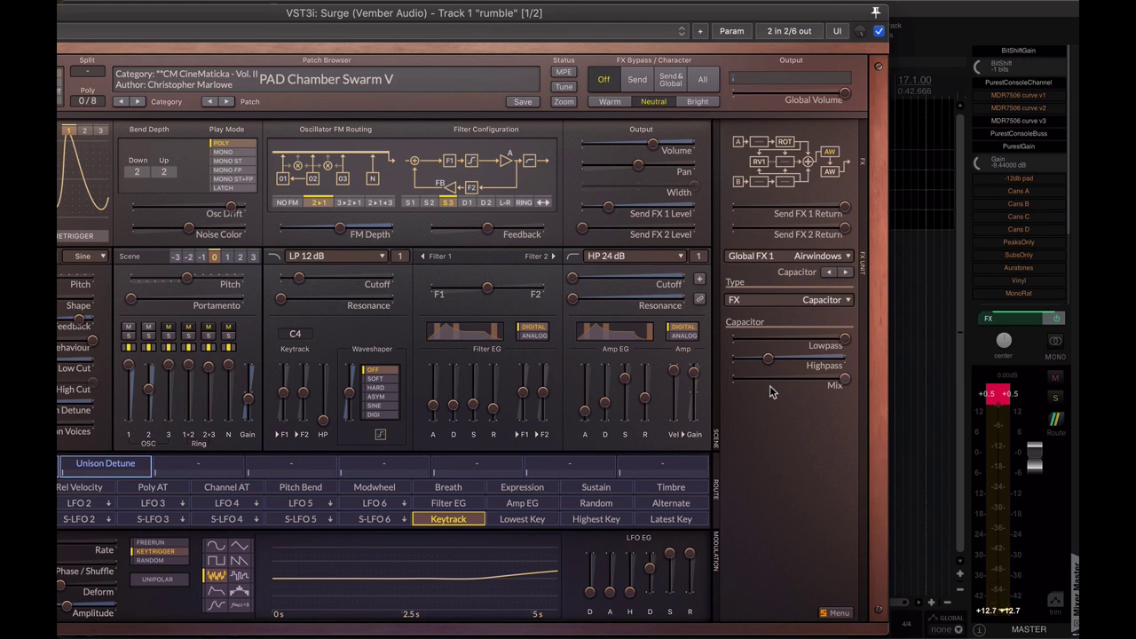
Fine-tune the Capacitor Highpass amount and reset the master track's clip indicator.
left_click_drag(744, 20, 751, 25)
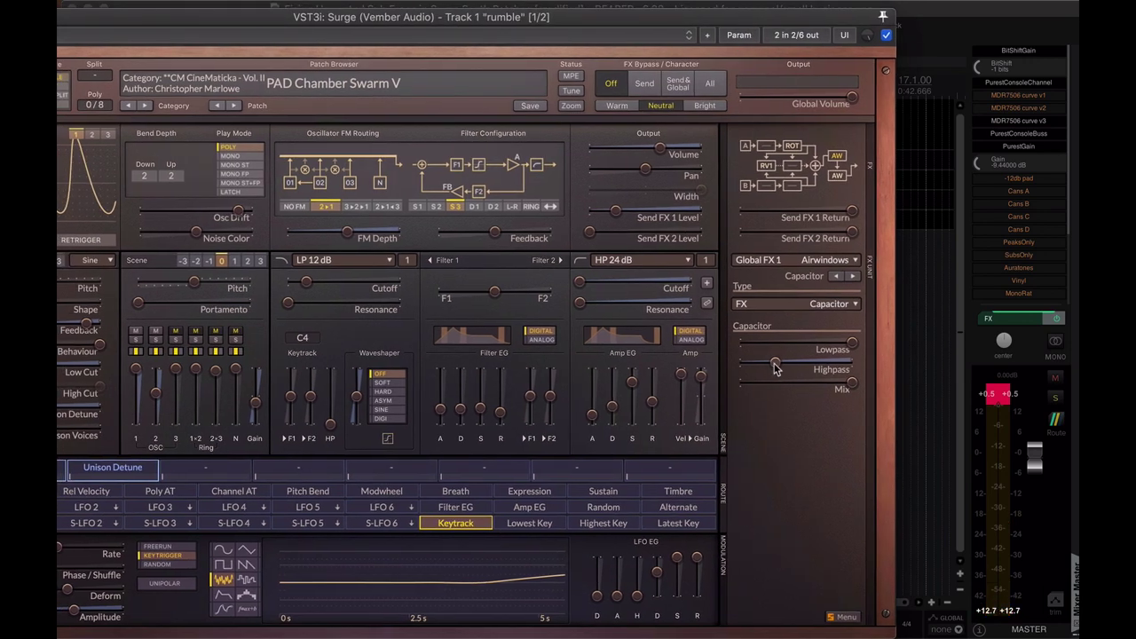
left_click_drag(774, 366, 751, 362)
left_click_drag(536, 20, 547, 13)
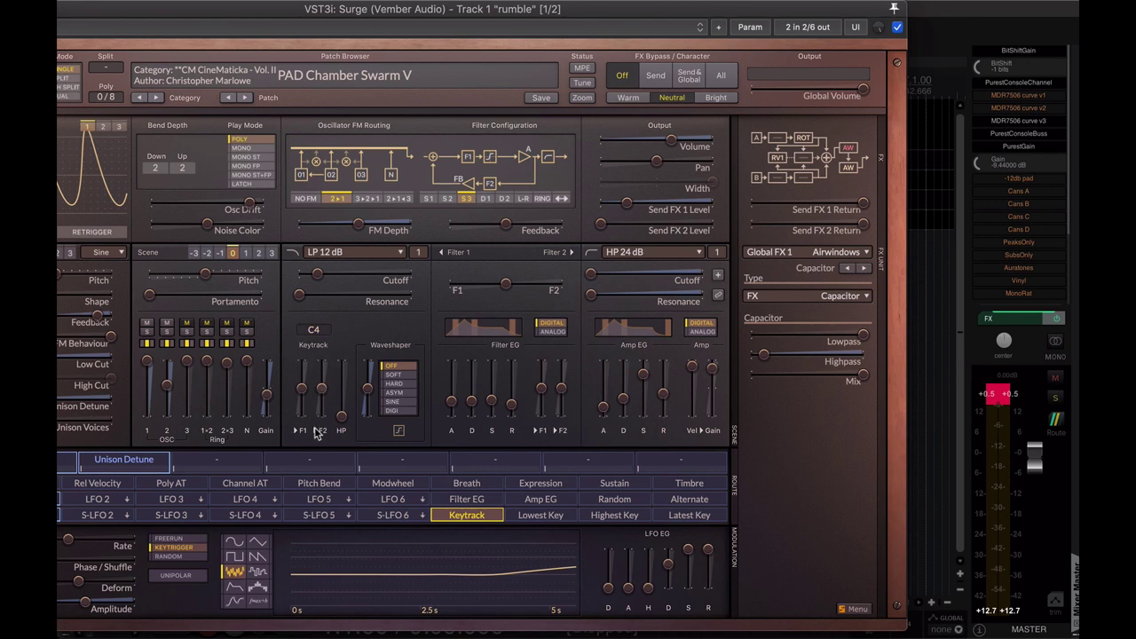
left_click(996, 398)
left_click(809, 491)
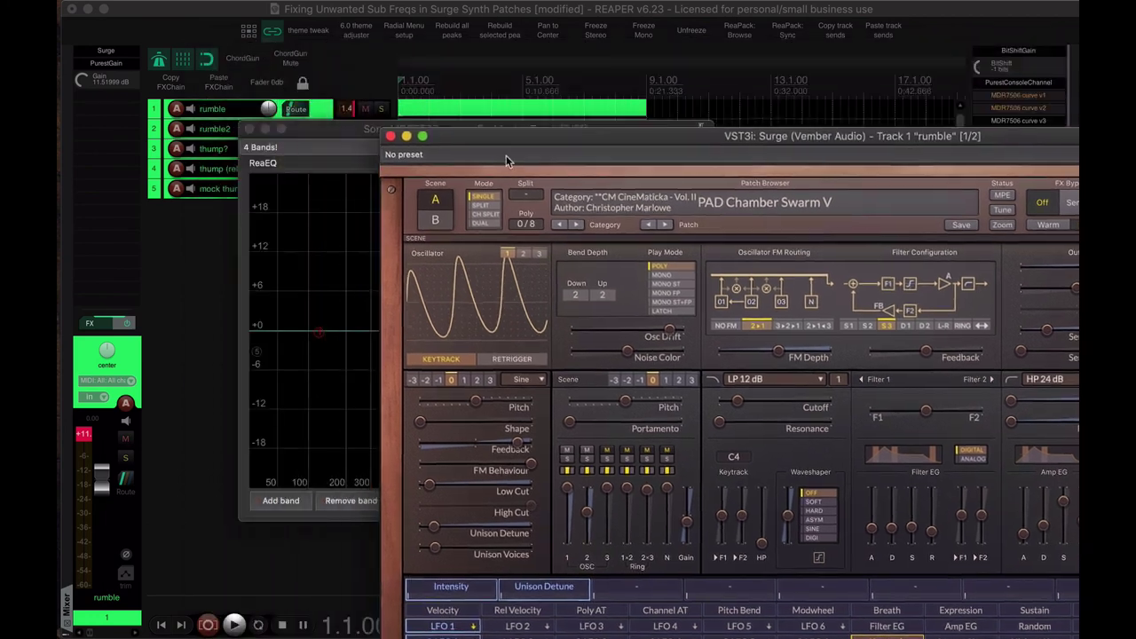
Rearrange the Surge and ReaEQ windows so the analyzer is visible.
left_click_drag(321, 46, 481, 250)
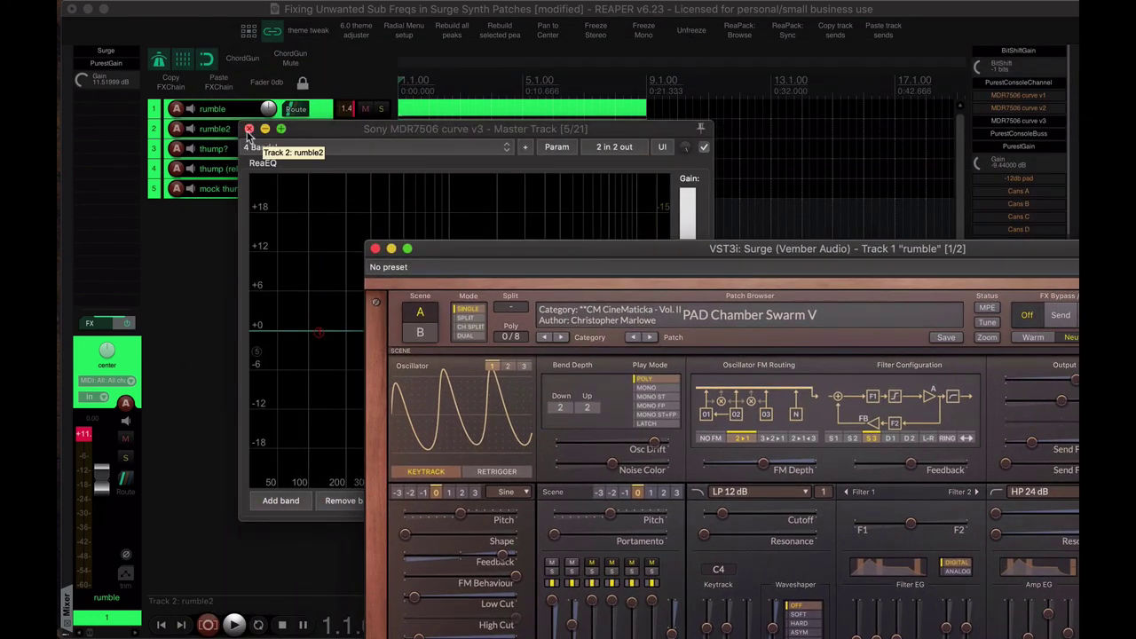
mouse_move(360, 130)
left_mouse_down()
mouse_move(497, 147)
mouse_move(701, 102)
left_mouse_up()
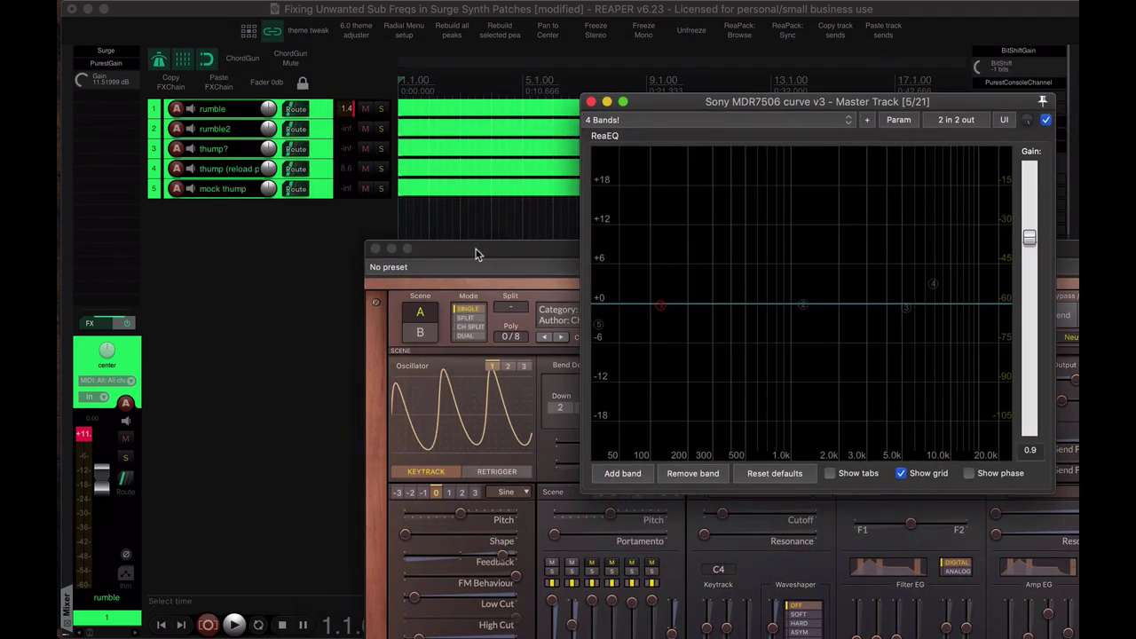
left_click_drag(471, 254, 387, 255)
Reopen Track 1's Surge with Shift+F and place ReaEQ's analyzer beside it.
left_click(108, 54)
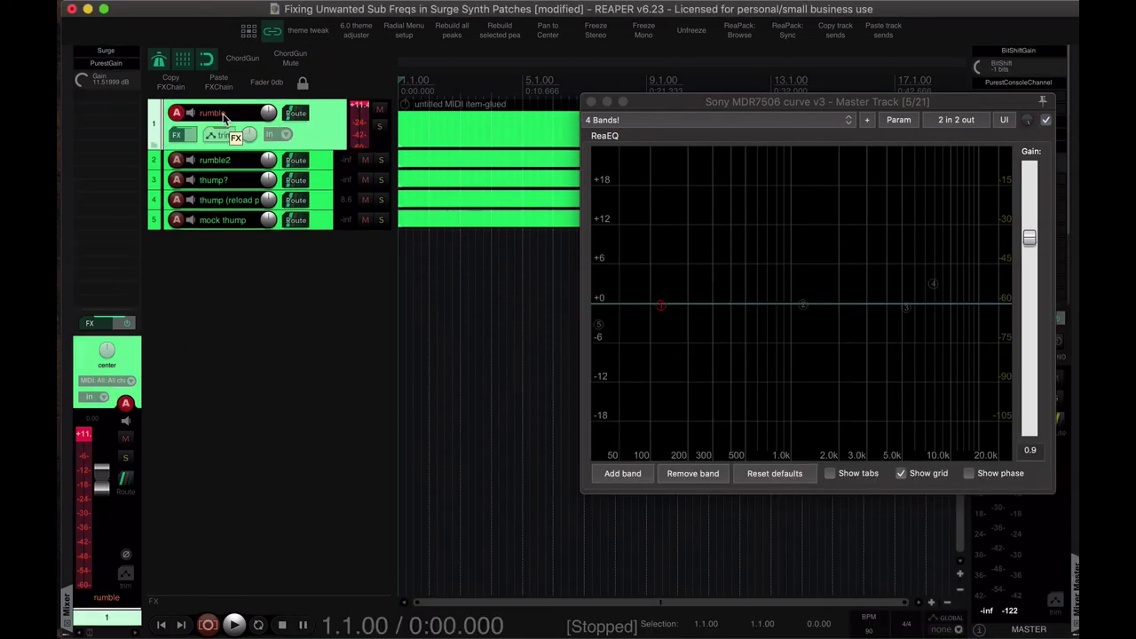
key("shift+f")
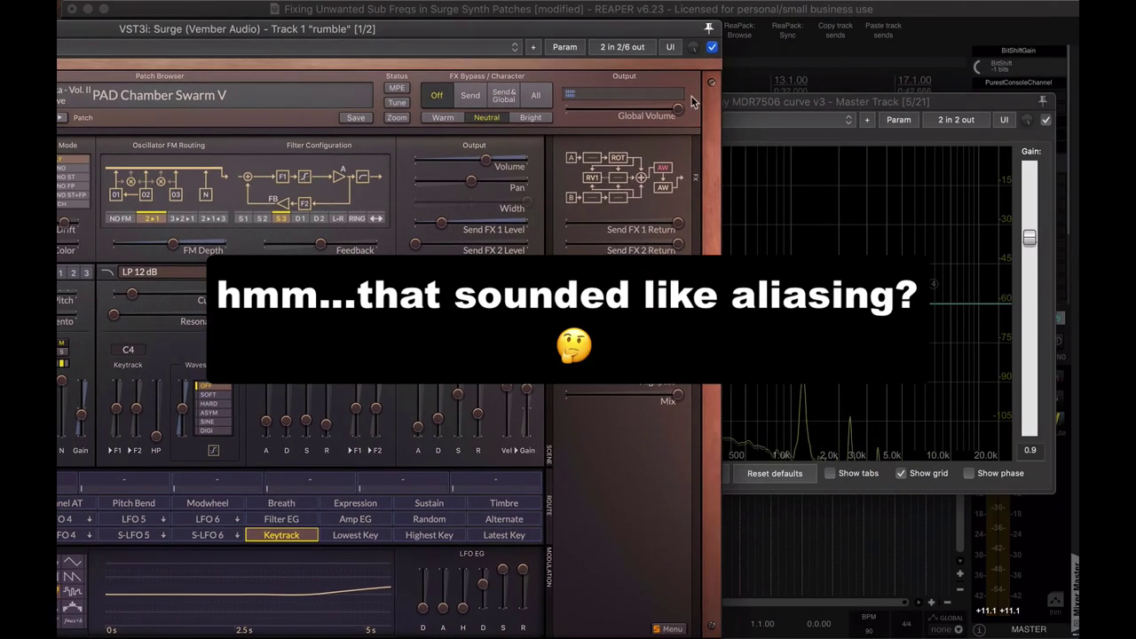
left_click(782, 107)
left_click_drag(782, 108, 970, 128)
left_click_drag(485, 161, 447, 164)
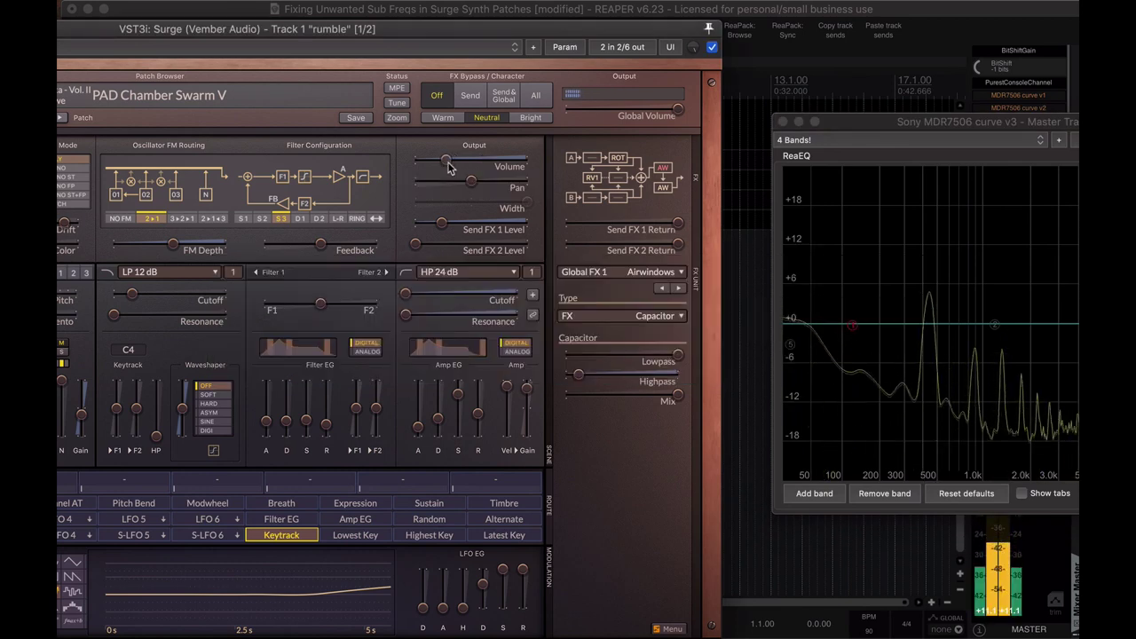
Raise the HP 24 dB filter cutoff from about 15 Hz to roughly 185 Hz and slightly beyond.
left_click_drag(573, 29, 621, 9)
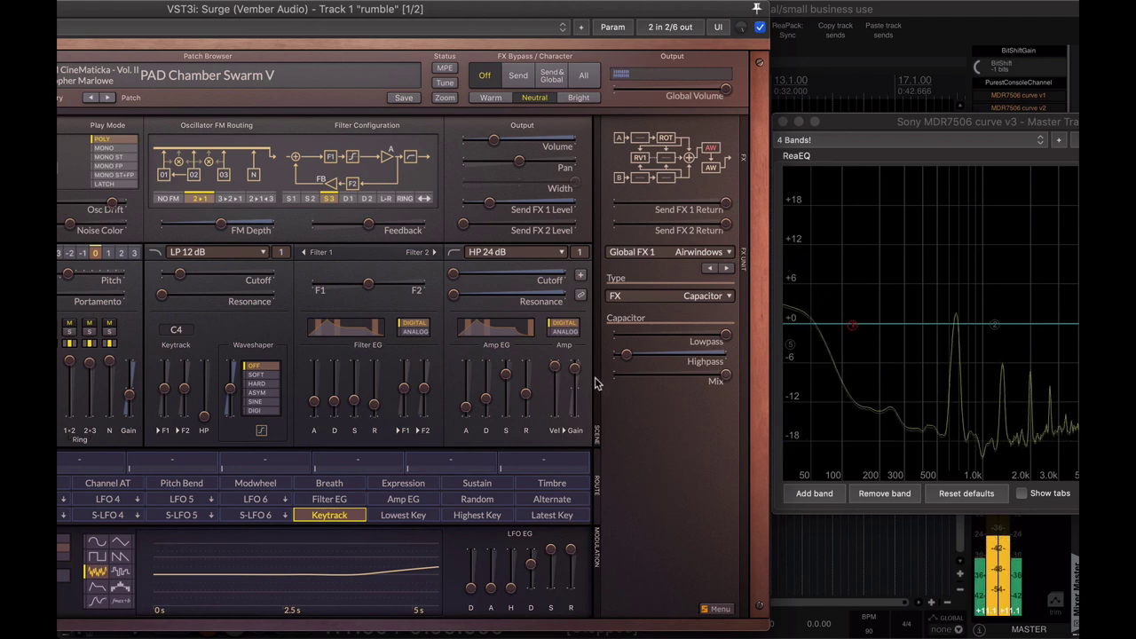
left_click(454, 273)
left_click_drag(454, 273, 483, 275)
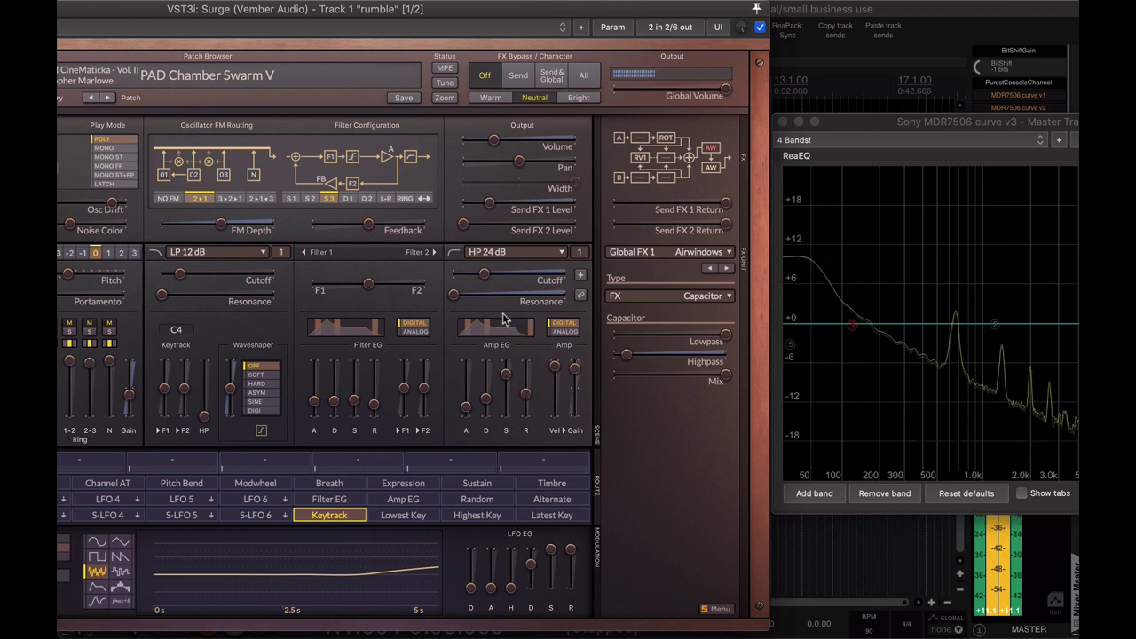
mouse_move(483, 273)
left_mouse_down()
mouse_move(506, 279)
mouse_move(490, 278)
left_mouse_up()
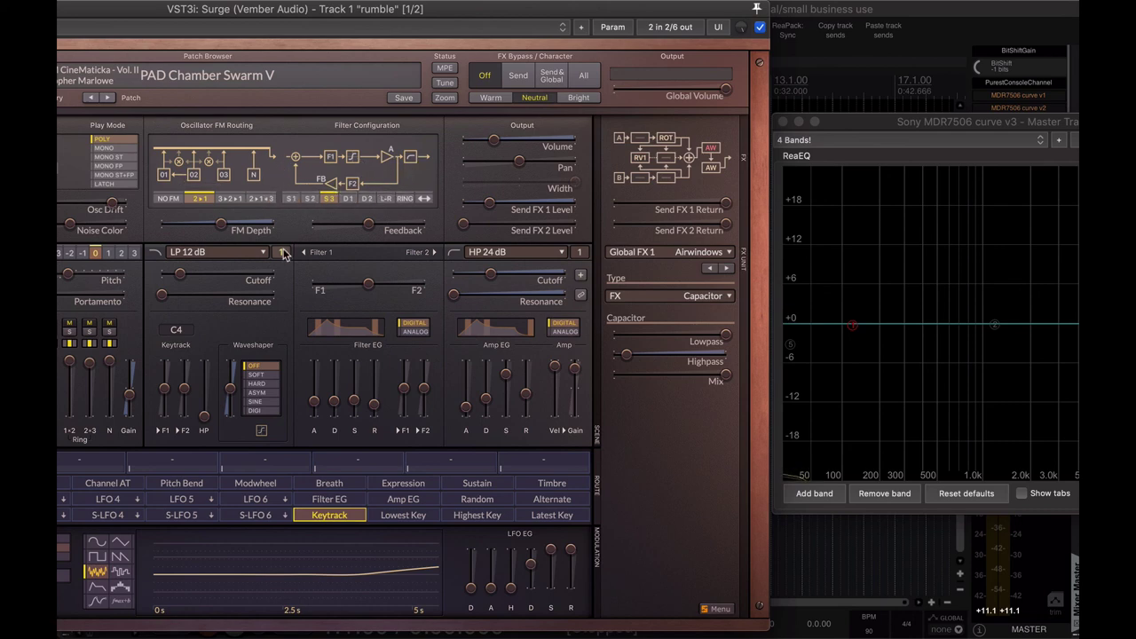
Route the filters in serial S1, push the HP 24 dB cutoff higher, and raise Output Volume.
left_click(288, 196)
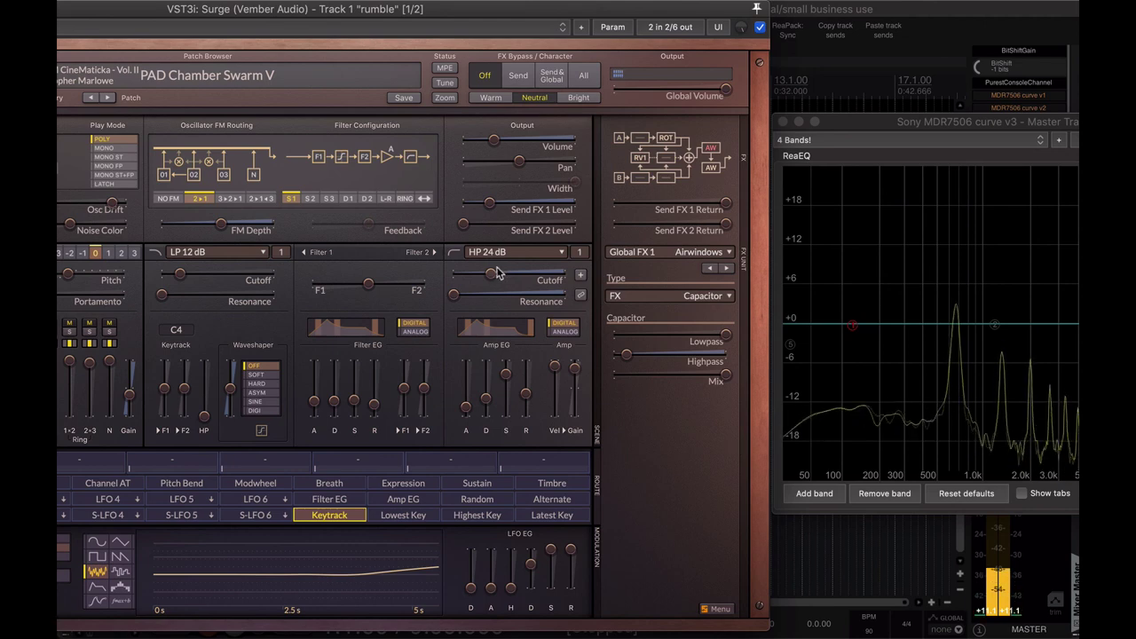
left_click_drag(490, 273, 504, 274)
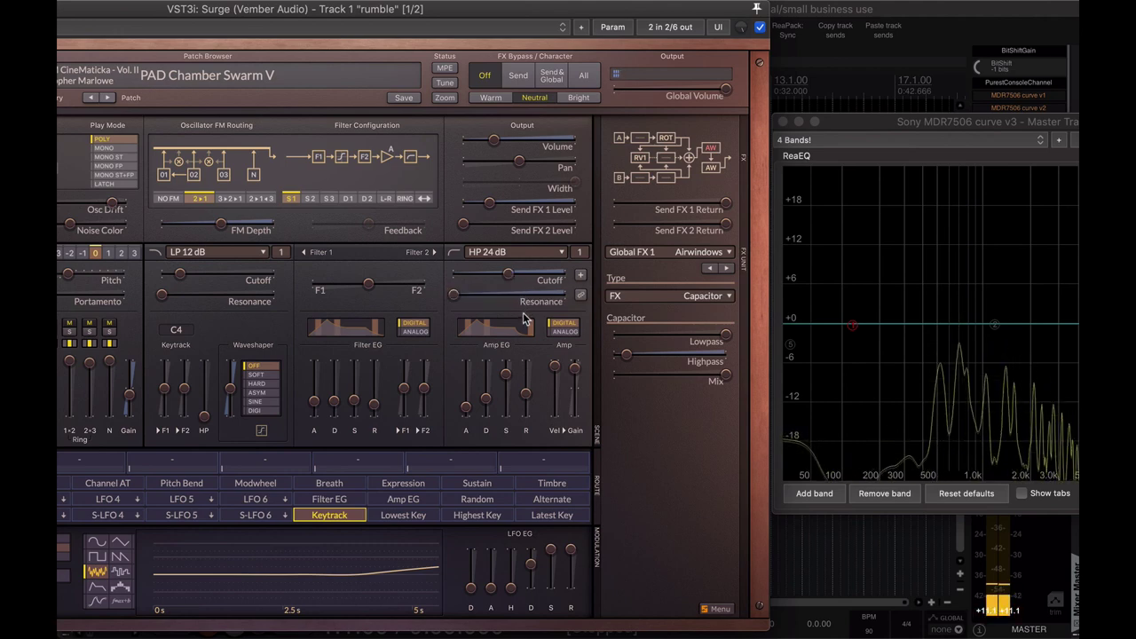
scroll(521, 282, "up", 2)
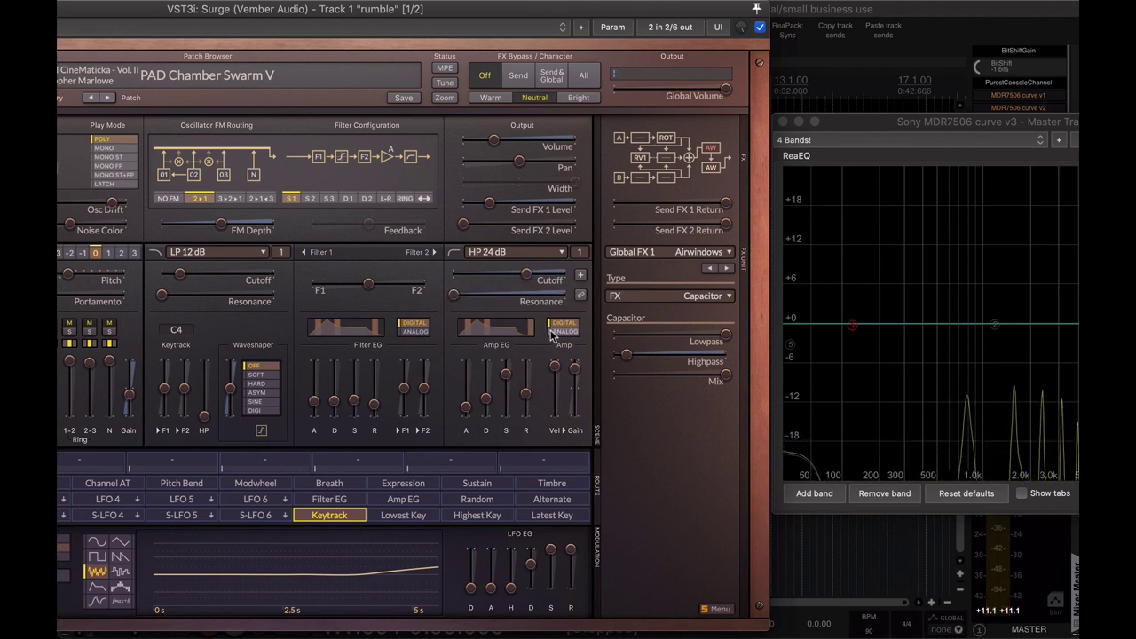
scroll(528, 283, "down", 2)
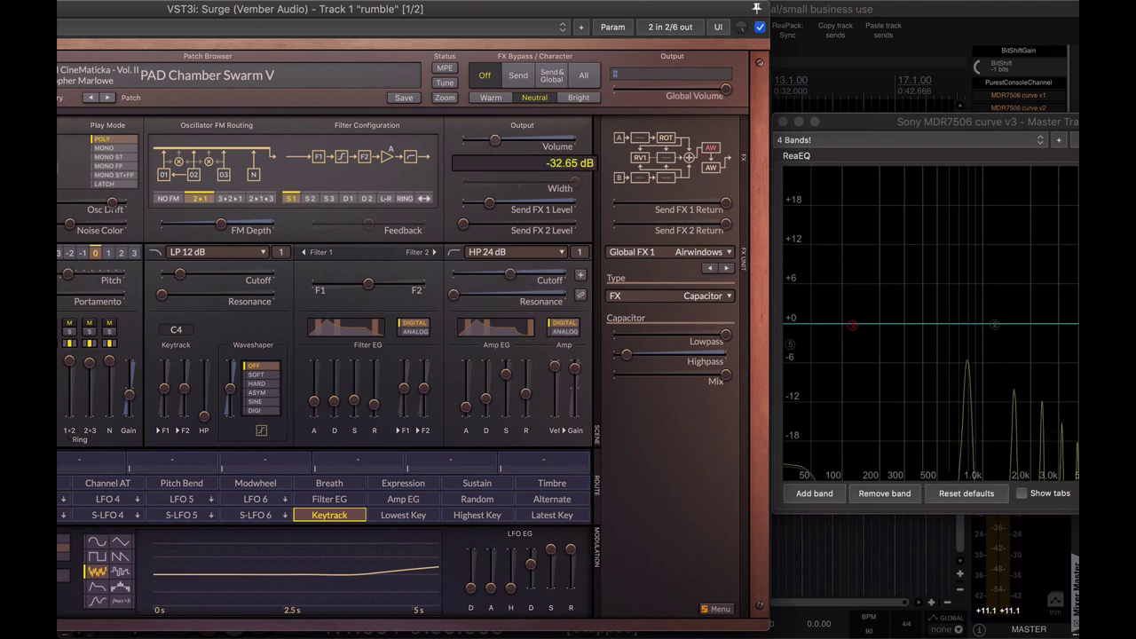
scroll(521, 146, "up", 3)
scroll(521, 147, "up", 1)
scroll(511, 278, "down", 2)
scroll(513, 277, "down", 1)
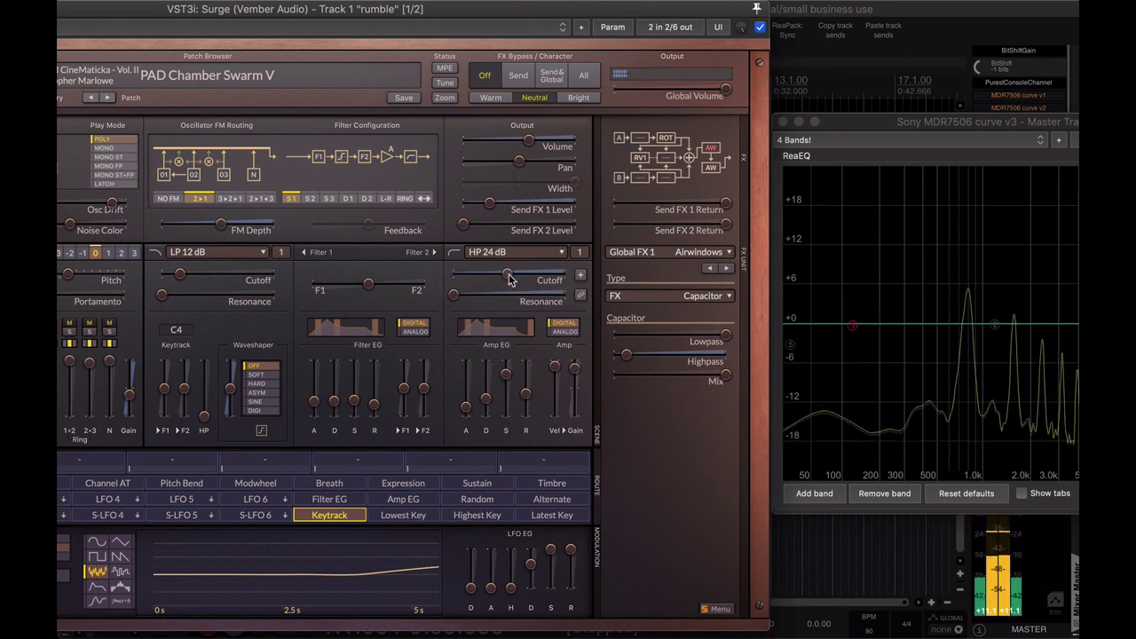
scroll(513, 277, "up", 3)
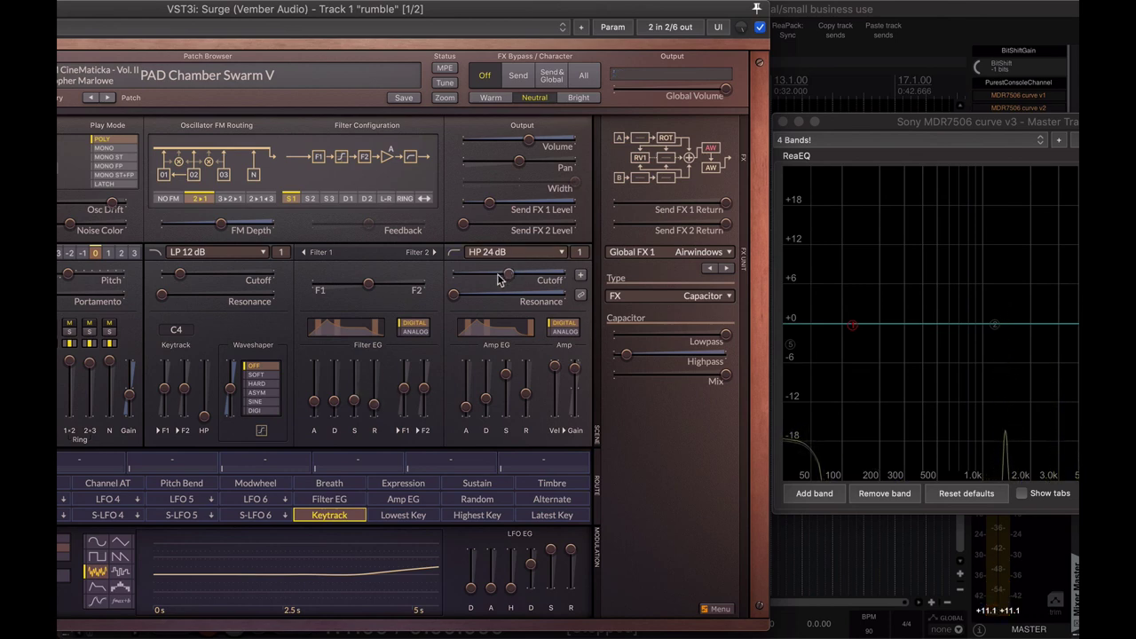
Check the Keytrack F2 and HP amounts, then settle the HP cutoff around 350 Hz.
left_click(185, 390)
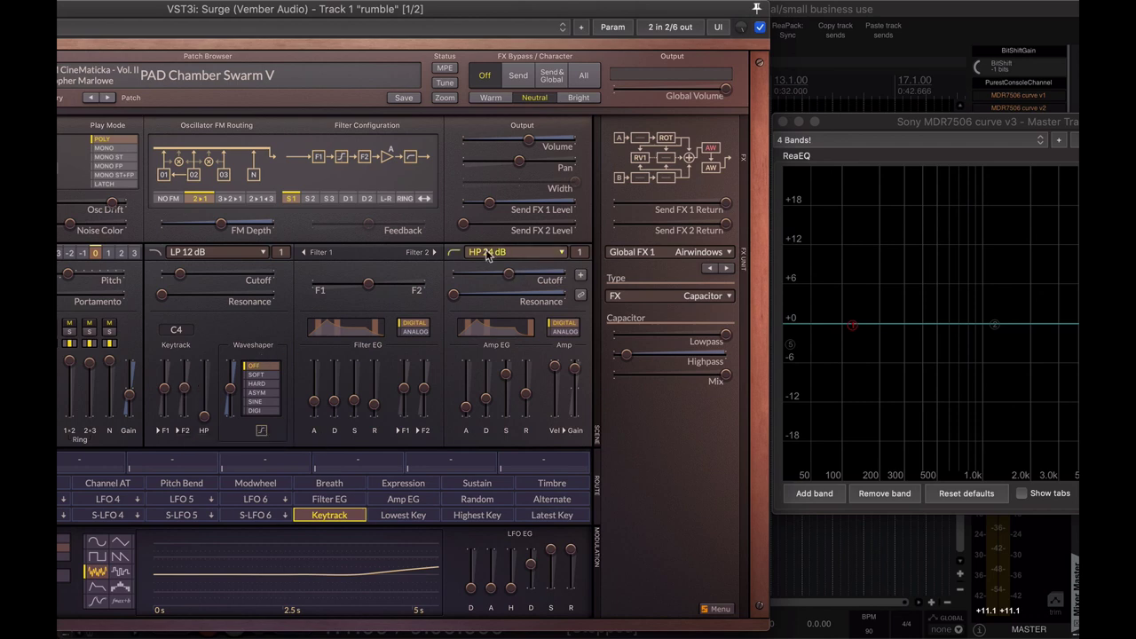
left_click(207, 406)
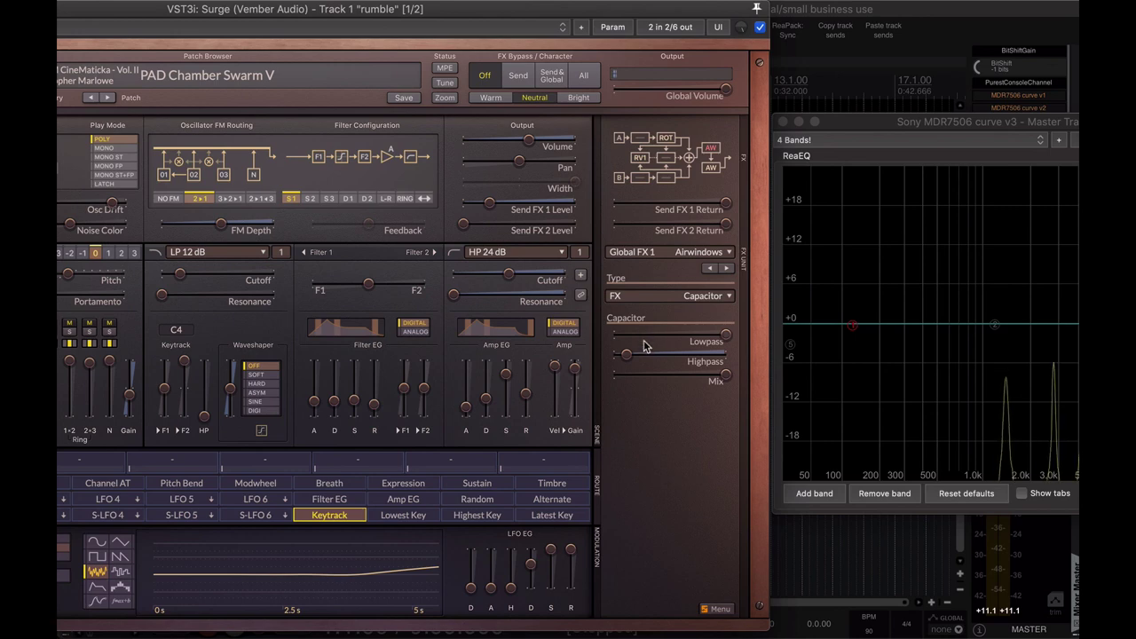
mouse_move(499, 276)
left_mouse_down()
mouse_move(485, 277)
mouse_move(496, 275)
left_mouse_up()
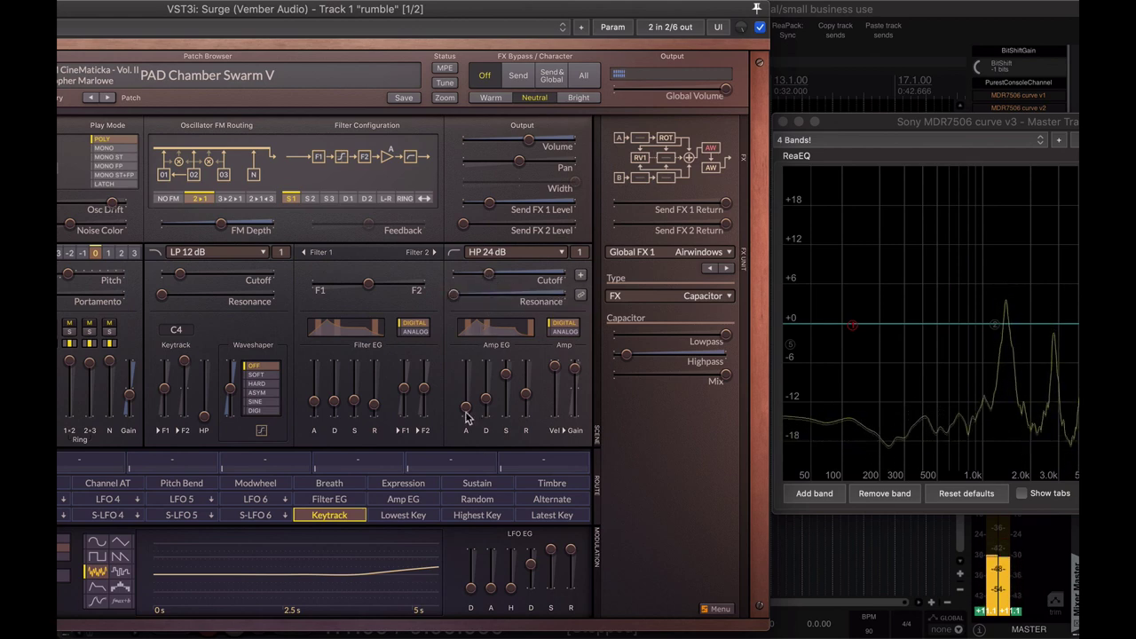
left_click_drag(491, 284, 497, 294)
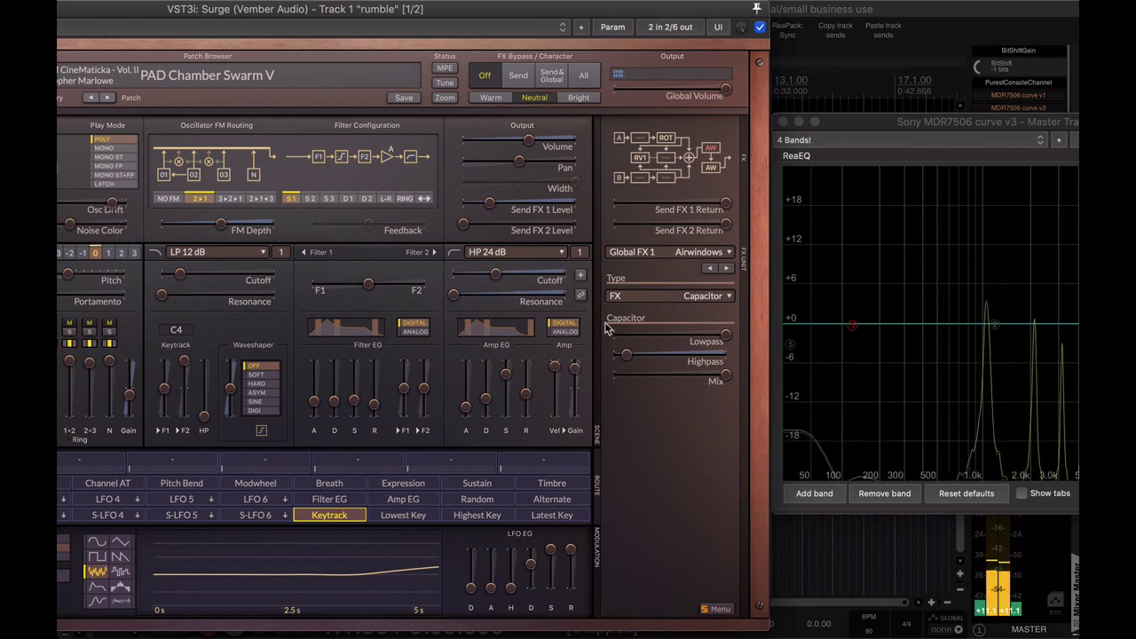
Move the Surge window aside and bring up Add FX for the rumble track.
left_click_drag(337, 12, 282, 24)
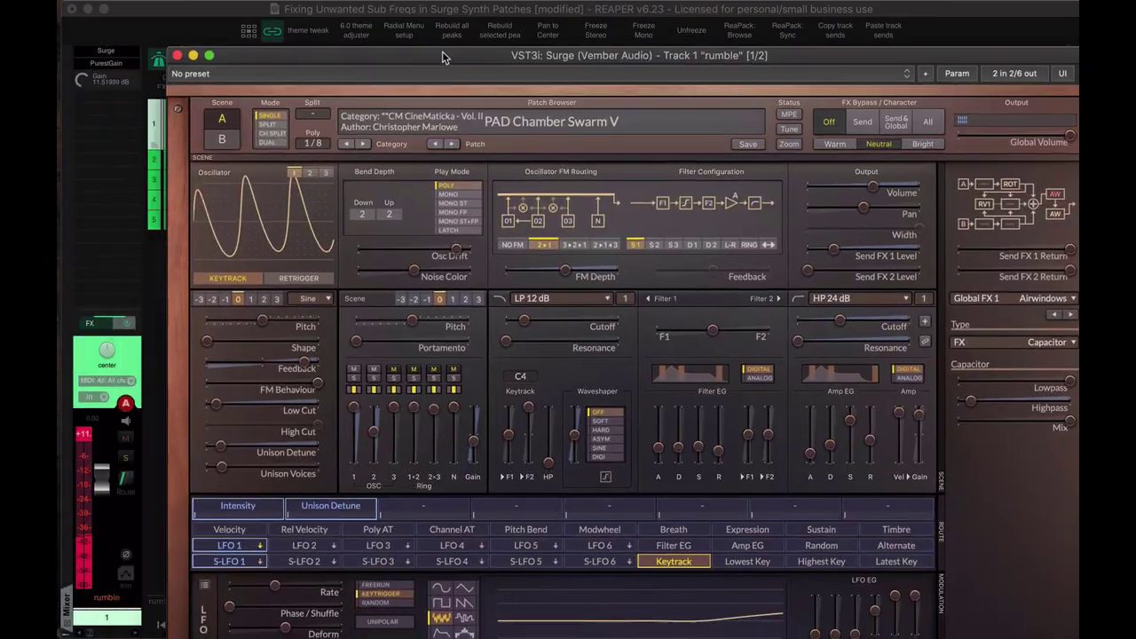
left_click_drag(441, 50, 570, 54)
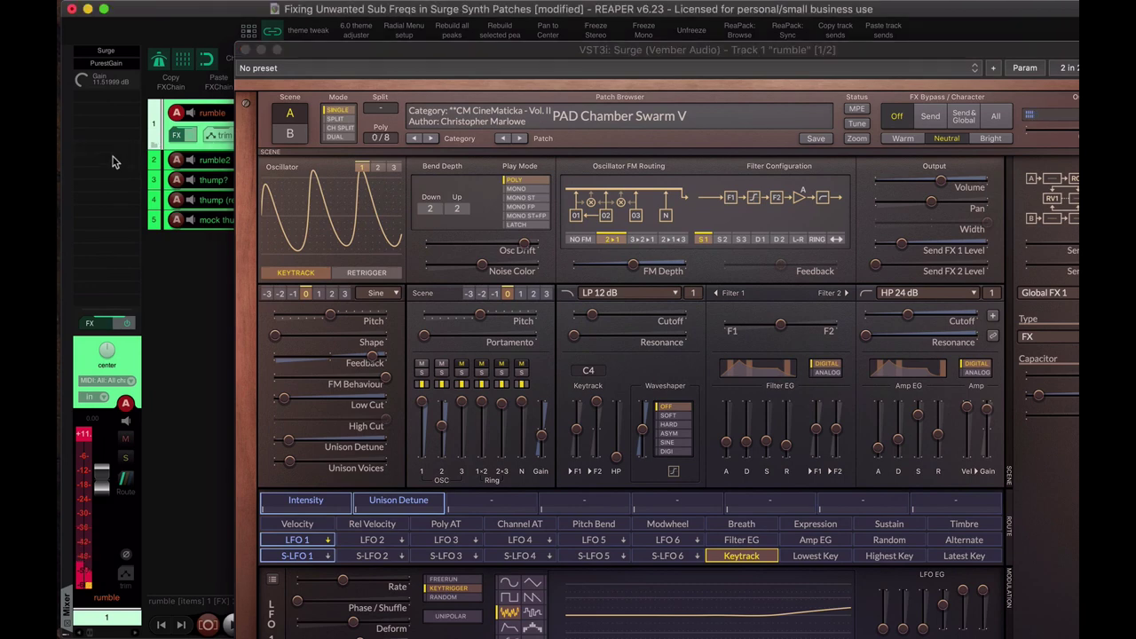
double_click(112, 158)
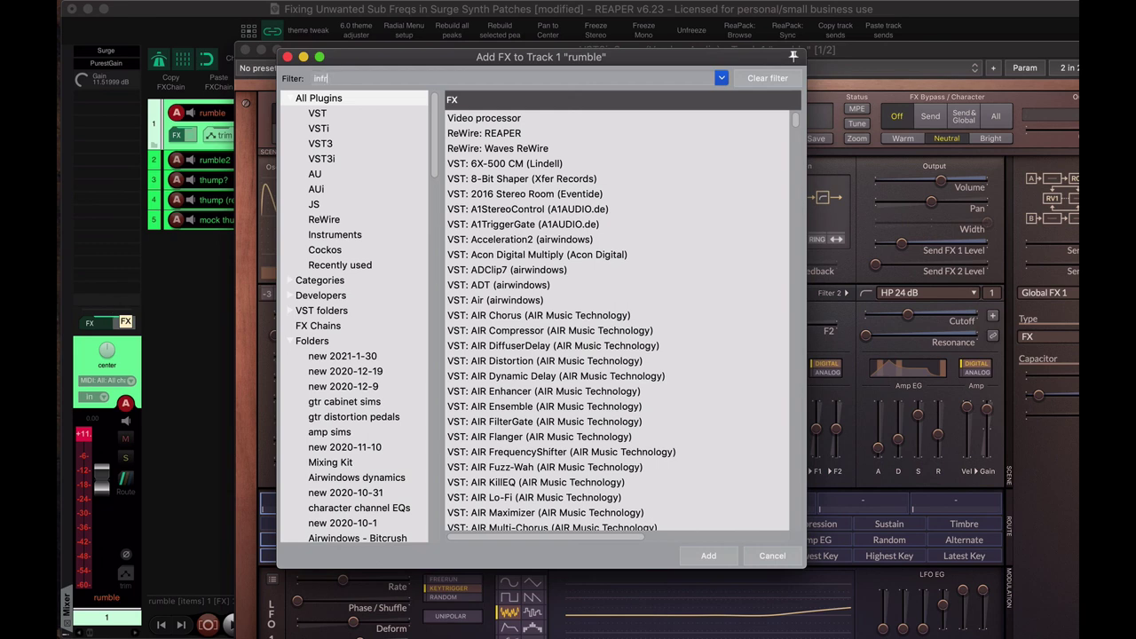
Add Infrasonic to the rumble track's effects and close its plugin window.
type("raso")
key("Return")
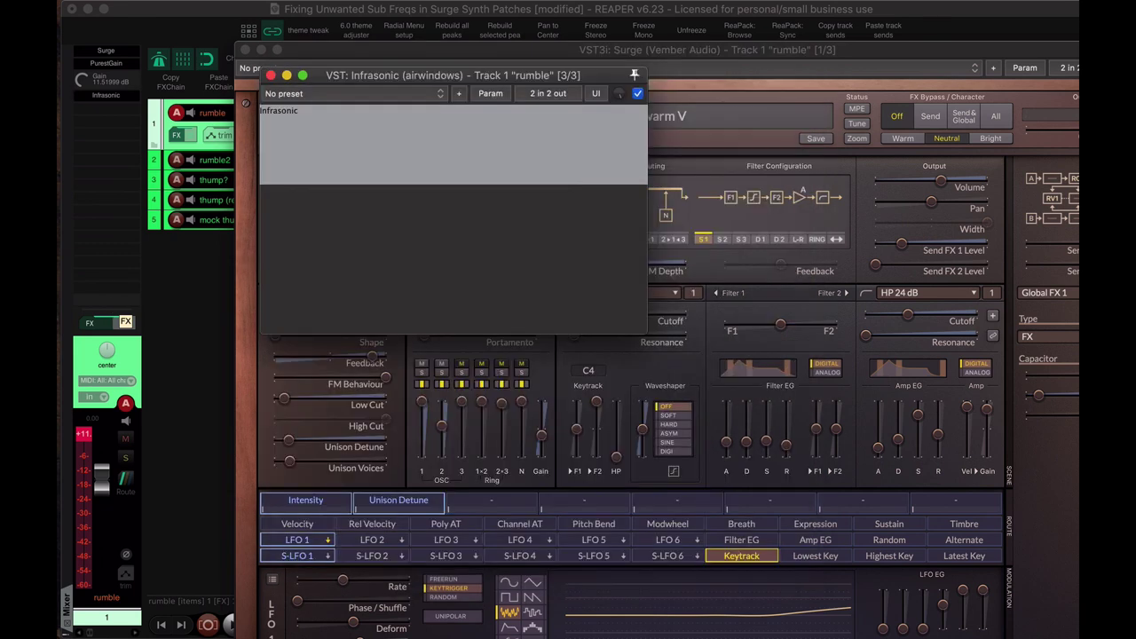
left_click(272, 76)
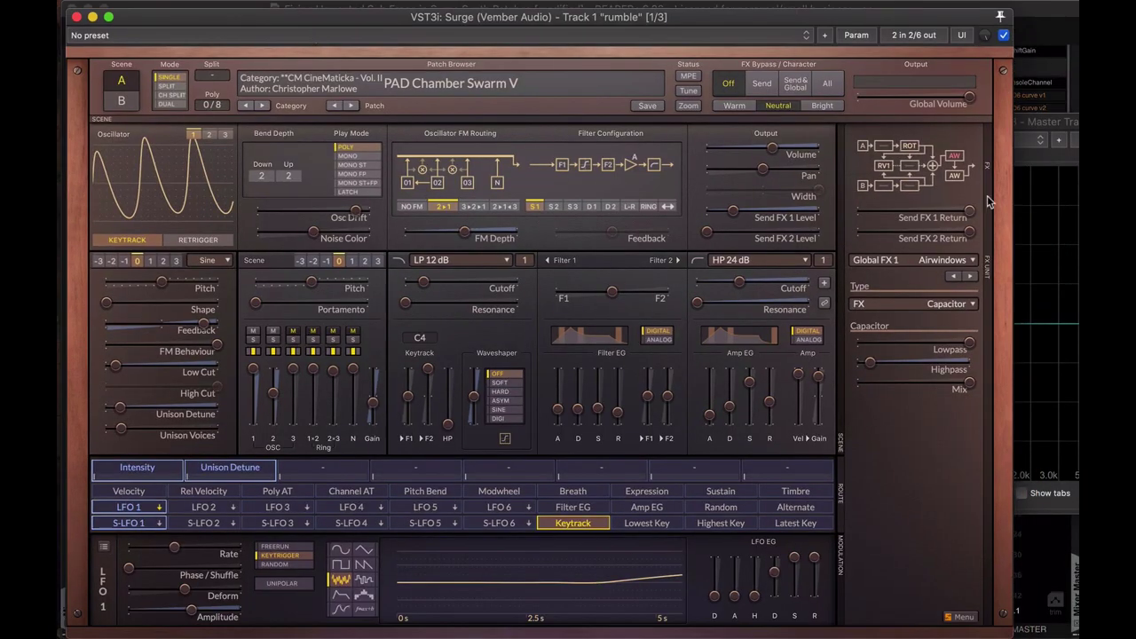
Play the pad and watch its spectrum in the ReaEQ analyzer beside Surge.
left_click(1033, 125)
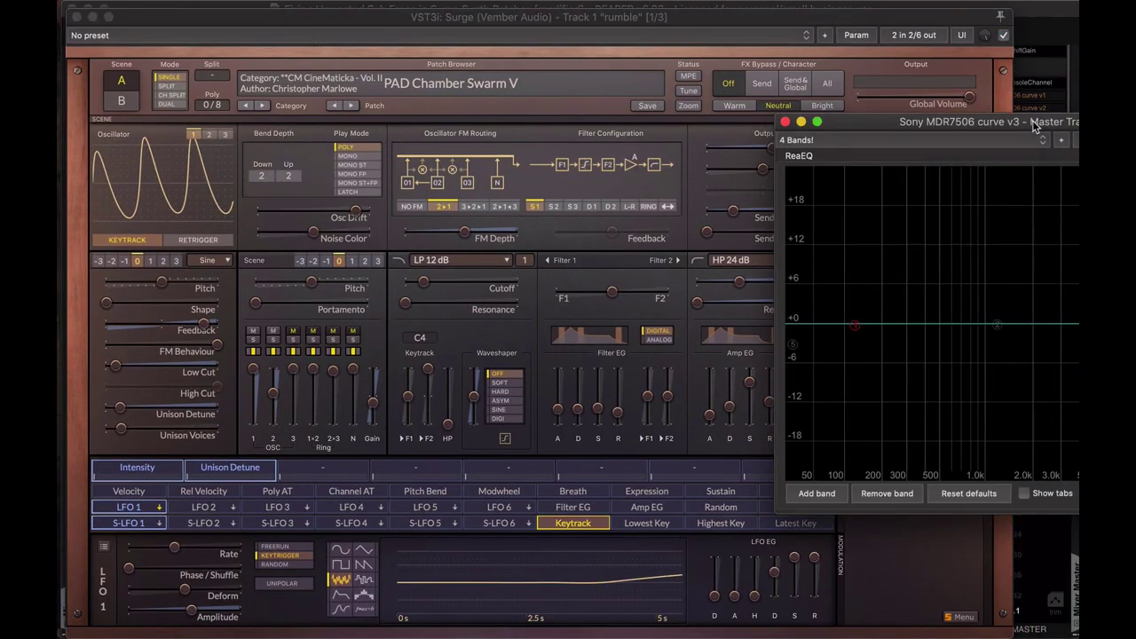
key("space")
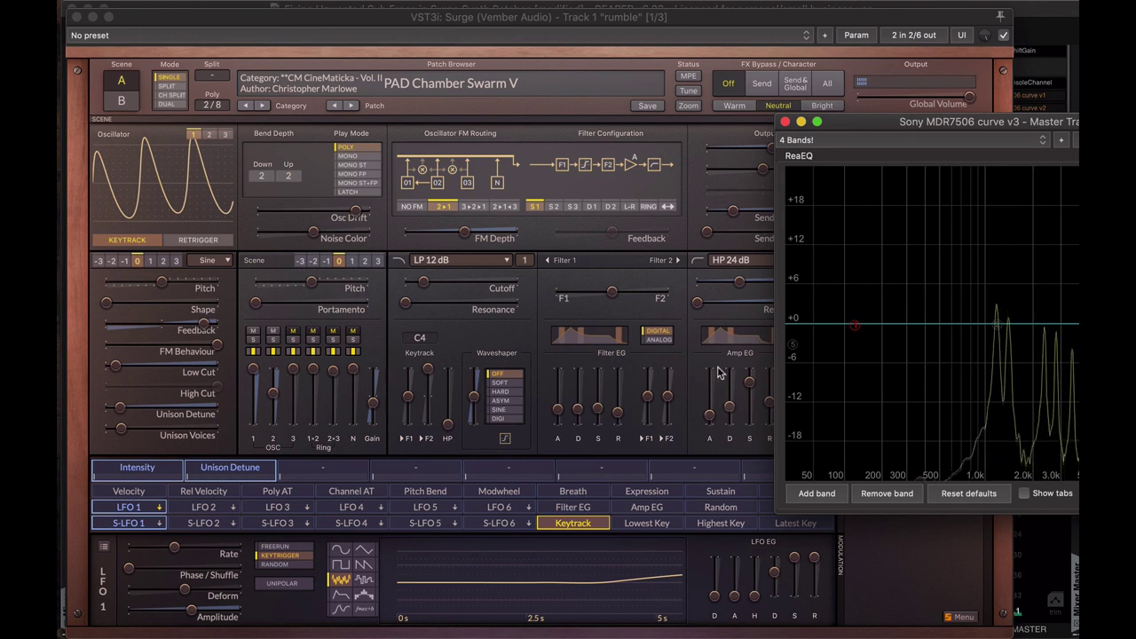
left_click(694, 295)
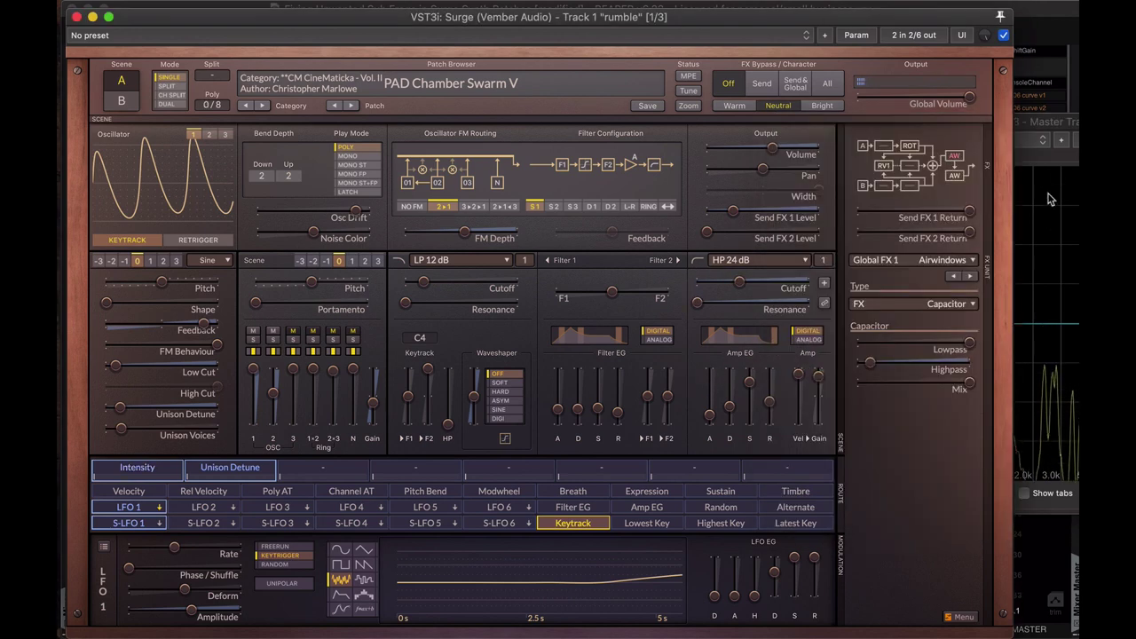
left_click(1042, 139)
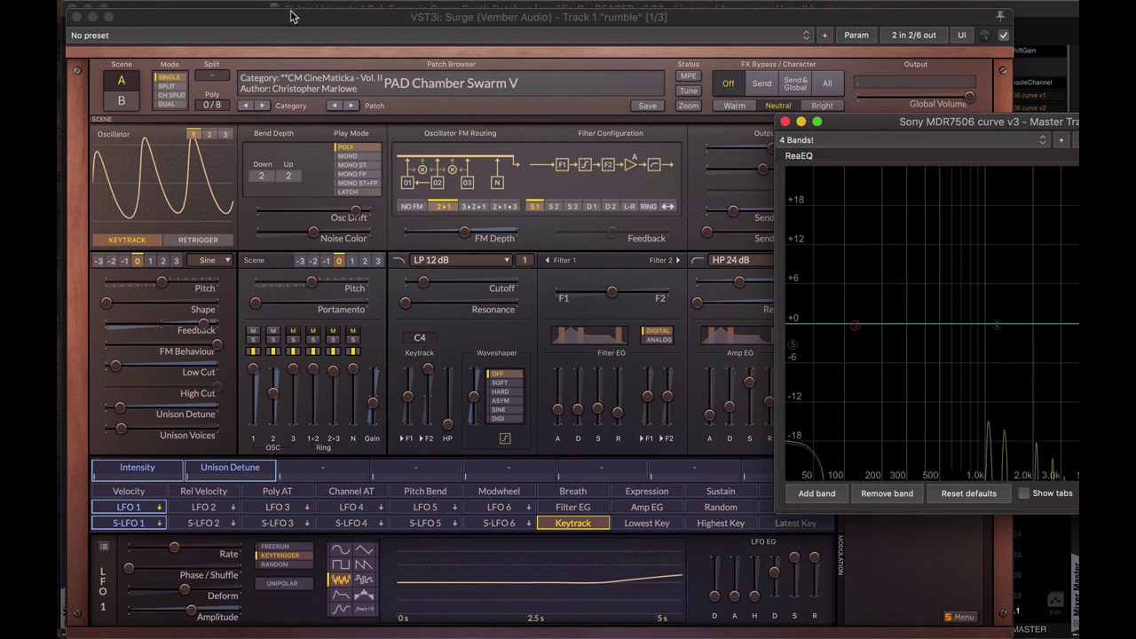
mouse_move(293, 17)
left_mouse_down()
mouse_move(163, 145)
mouse_move(237, 343)
mouse_move(206, 89)
mouse_move(188, 18)
mouse_move(175, 18)
left_mouse_up()
left_click(1038, 133)
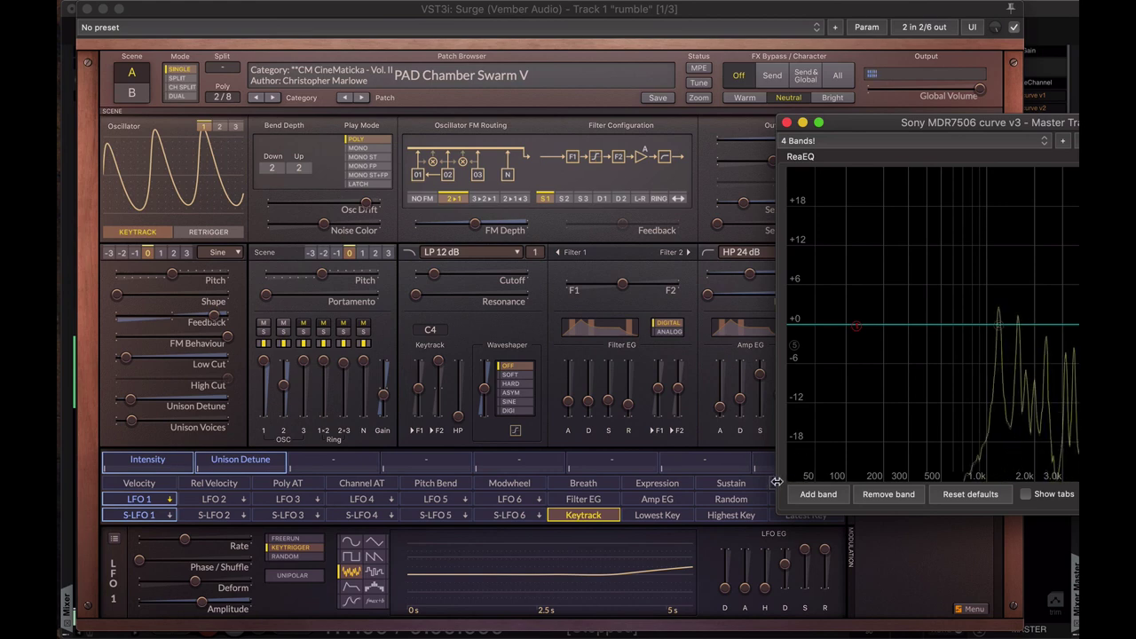
left_click(698, 319)
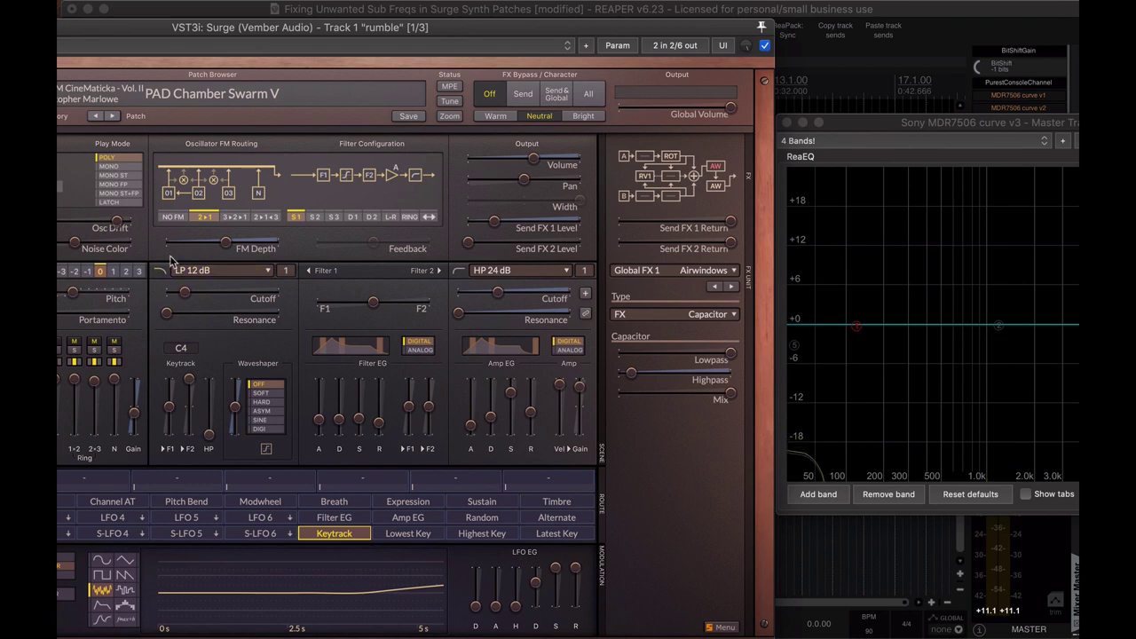
Raise Filter 1 keytracking to about 96% and lower scene volume to about -18.57 dB, then play.
right_click(224, 325)
left_click(151, 315)
mouse_move(169, 407)
left_click_drag(169, 398, 168, 378)
left_click_drag(536, 159, 523, 159)
key("space")
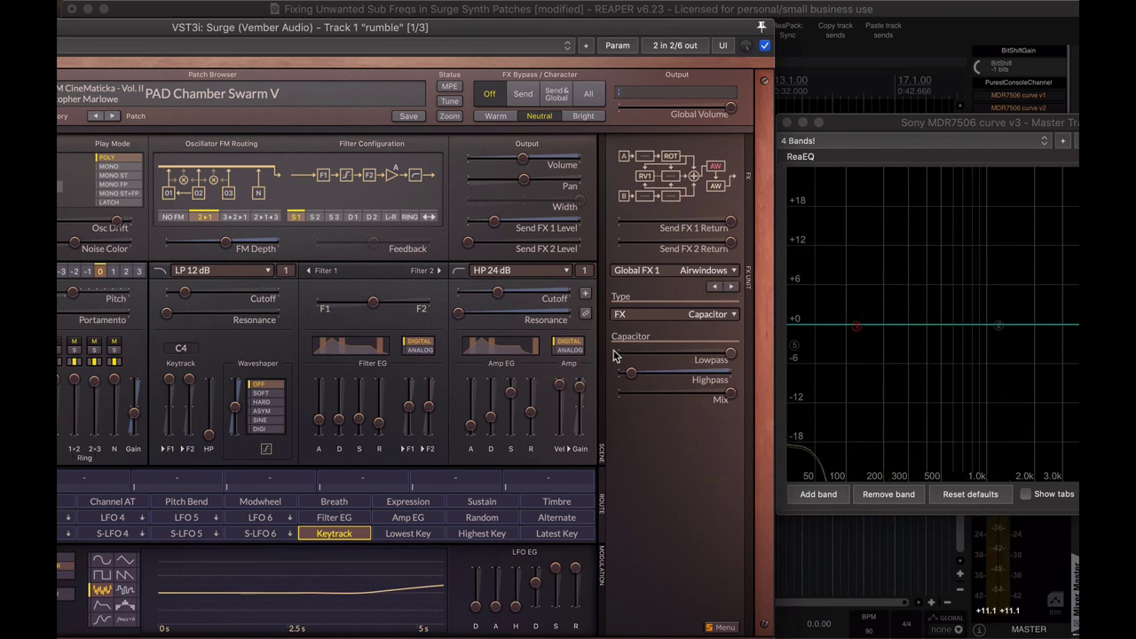
Turn the Capacitor high-pass down to its minimum.
left_click(785, 496)
left_click(728, 482)
left_click_drag(463, 33, 462, 15)
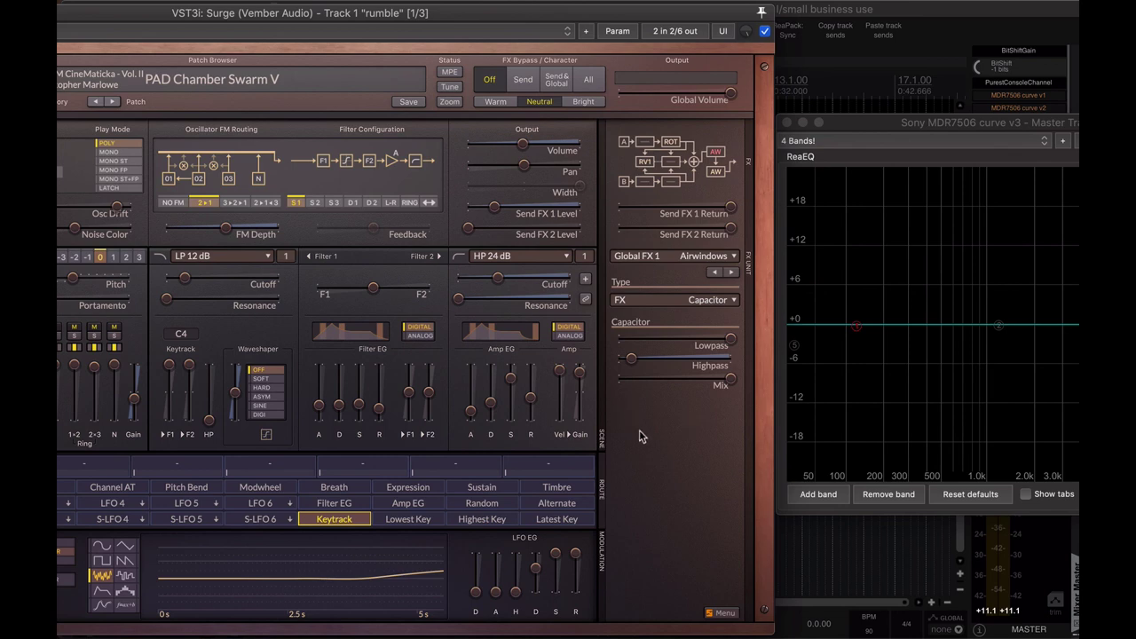
left_click_drag(632, 362, 619, 362)
Keep Filter 2 as HP 24 dB at minimum cutoff and set keytrack high-pass near 85.64 Hz.
right_click(521, 260)
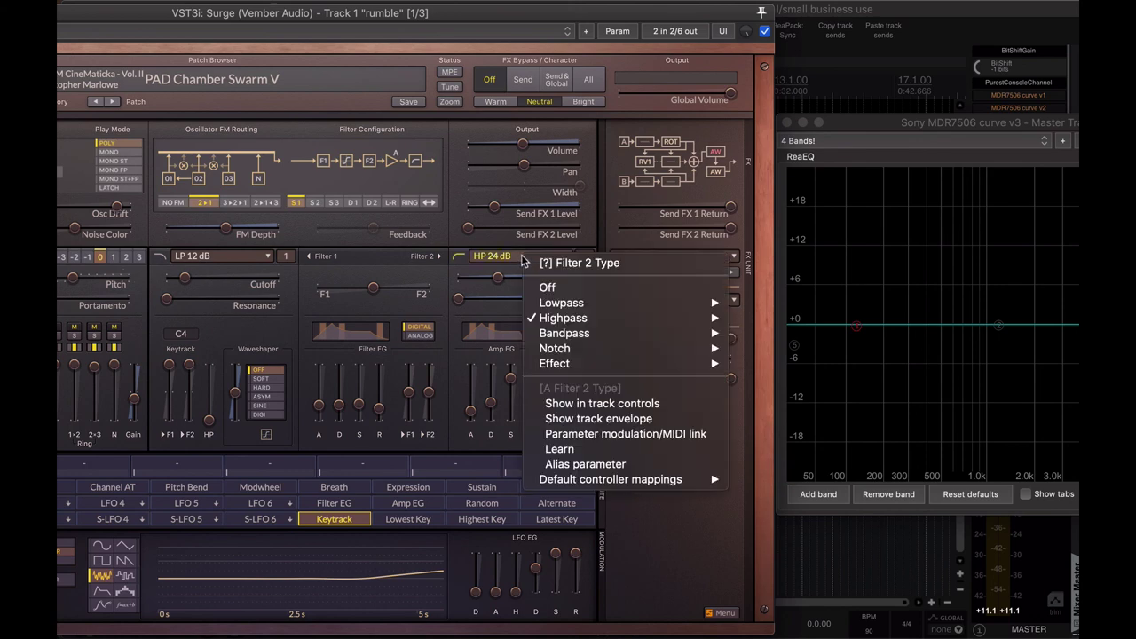
left_click(679, 551)
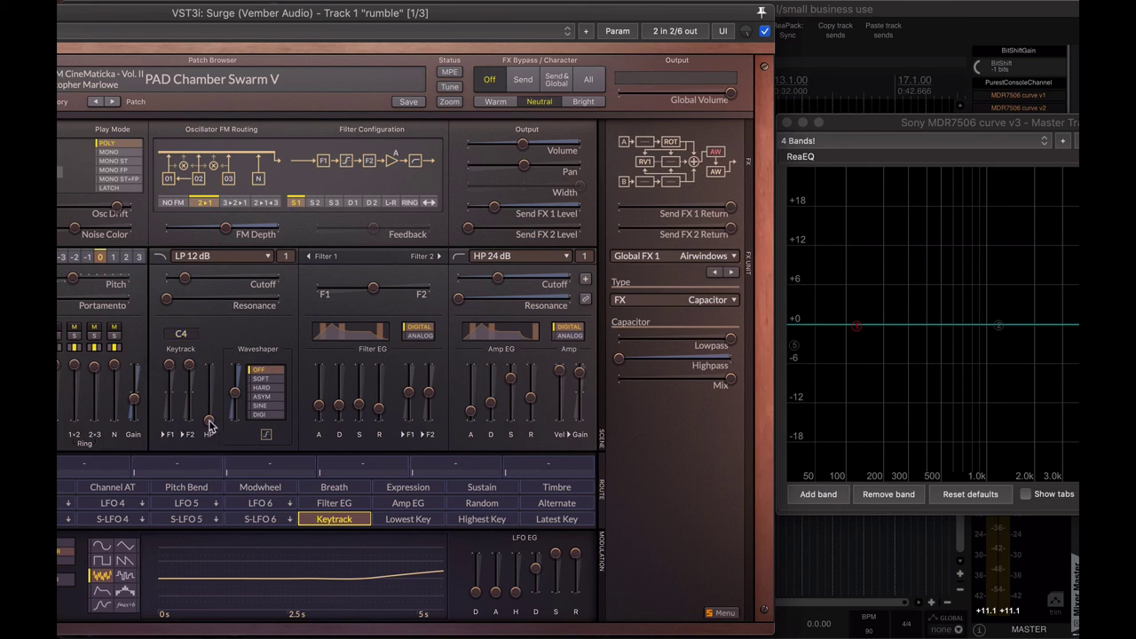
left_click_drag(210, 426, 213, 391)
left_click_drag(498, 279, 443, 301)
mouse_move(210, 390)
left_mouse_down()
mouse_move(210, 373)
mouse_move(209, 394)
left_mouse_up()
left_click(212, 395)
Sweep the keytrack high-pass during playback, checking Filter 1 cutoff and HP values against ReaEQ.
left_click(209, 391)
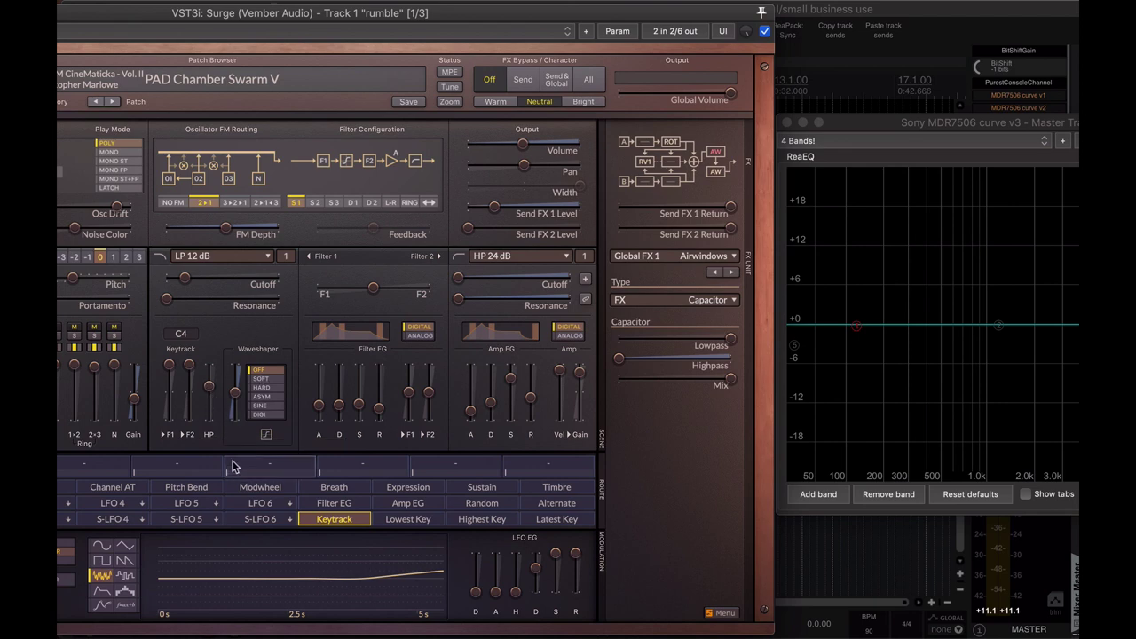
left_click_drag(209, 387, 199, 401)
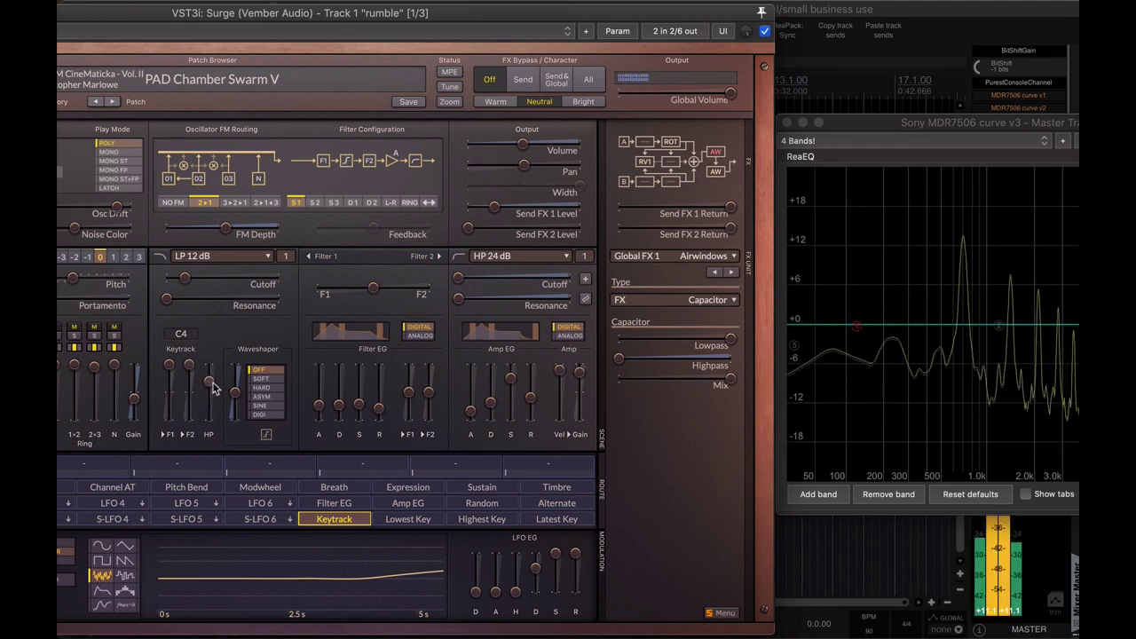
left_click_drag(211, 380, 210, 423)
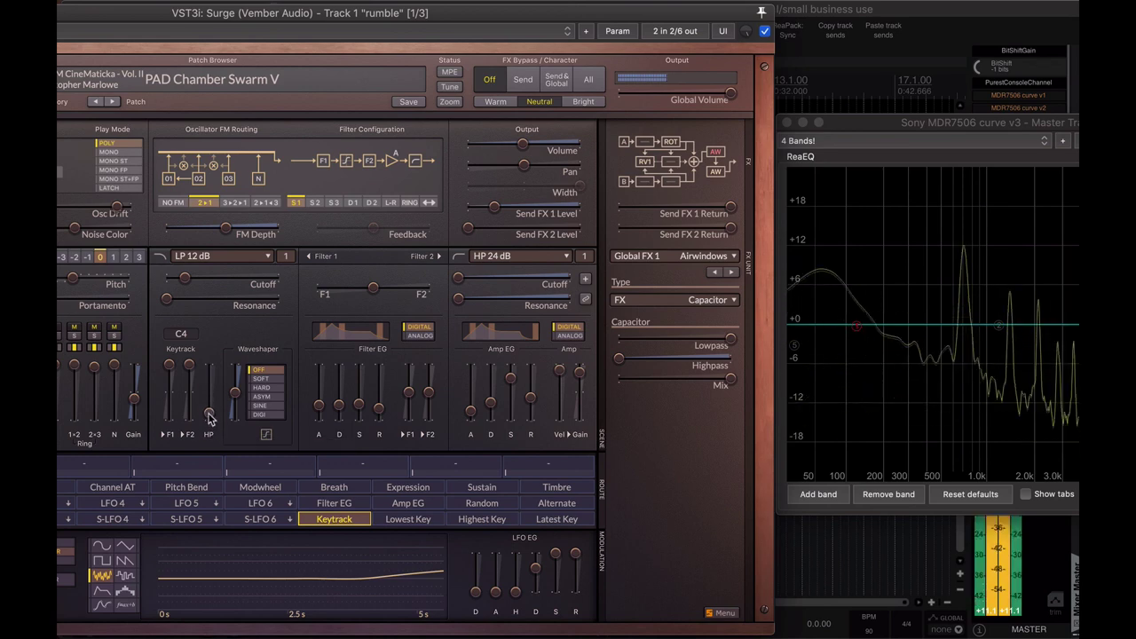
left_click_drag(209, 422, 211, 380)
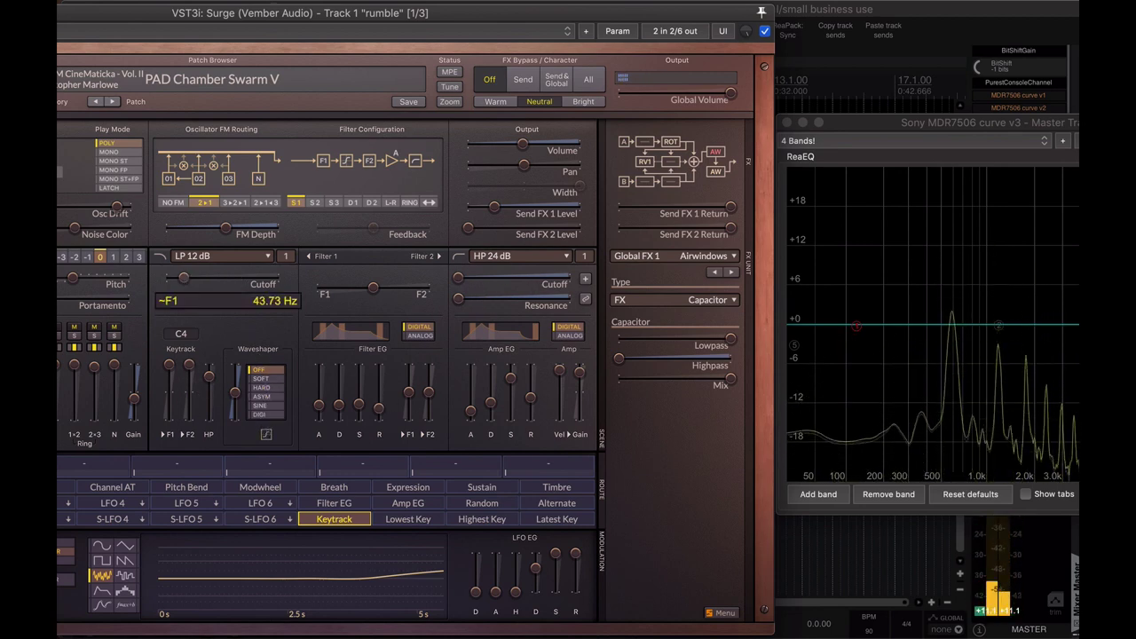
left_click(182, 282)
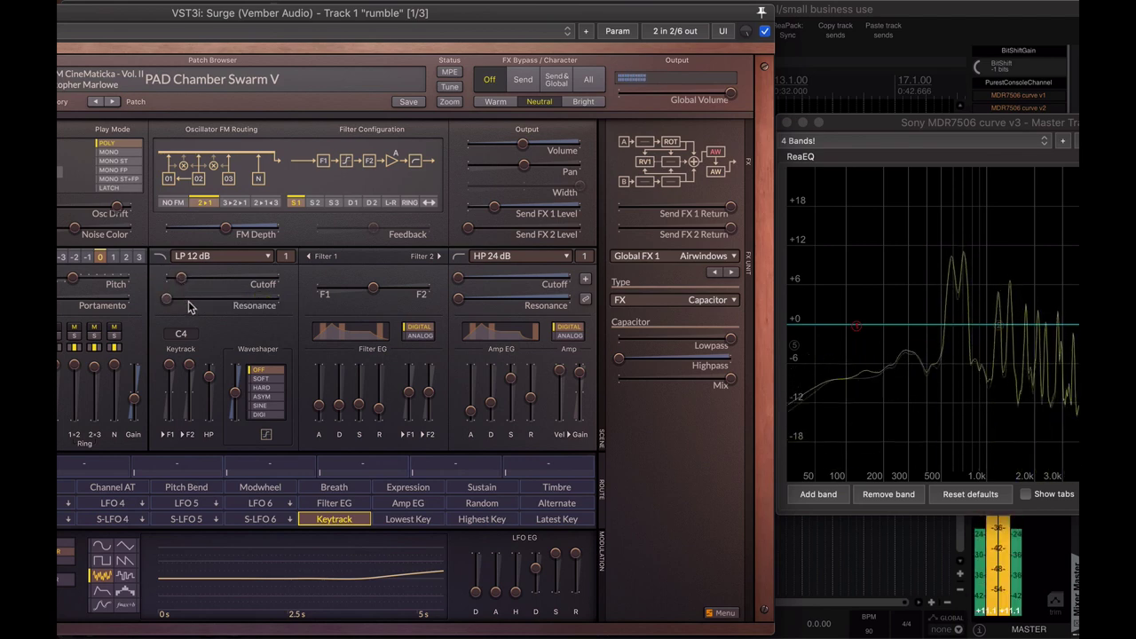
left_click(210, 376)
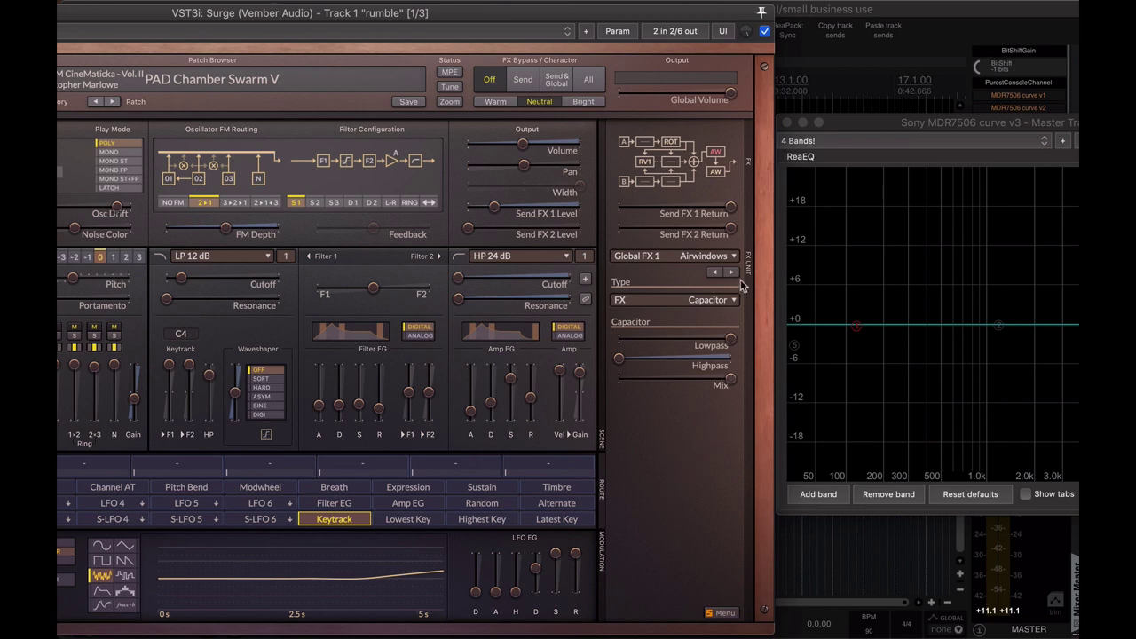
Close the leftover Infrasonic window and Add FX browser.
left_click(821, 9)
left_click_drag(258, 14, 607, 53)
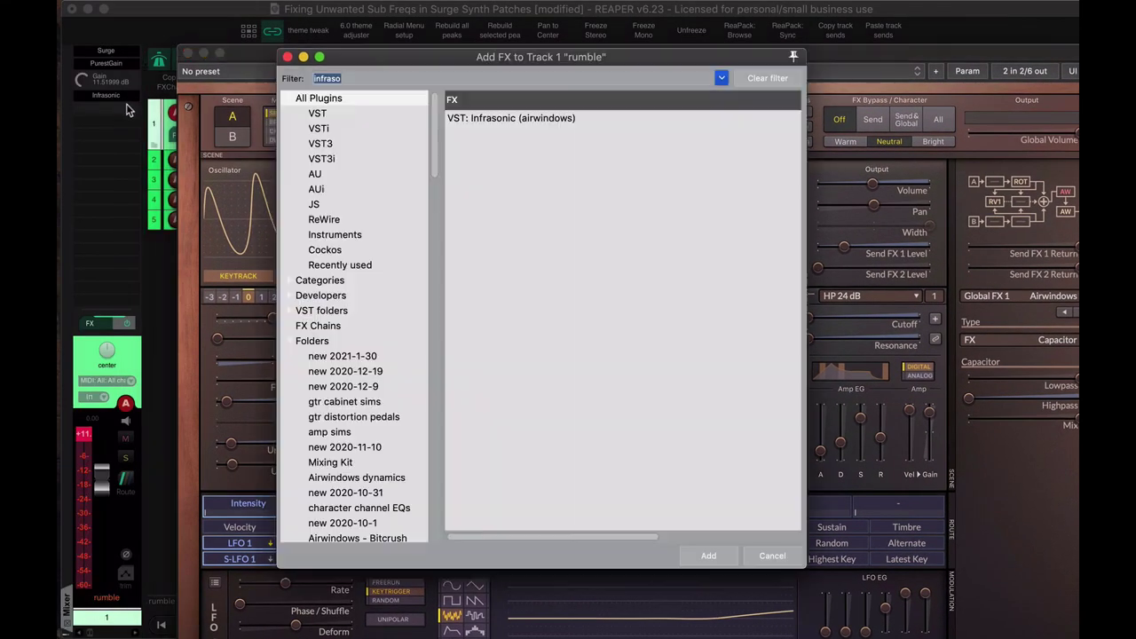
left_click(107, 94)
left_click(271, 75)
left_click(288, 56)
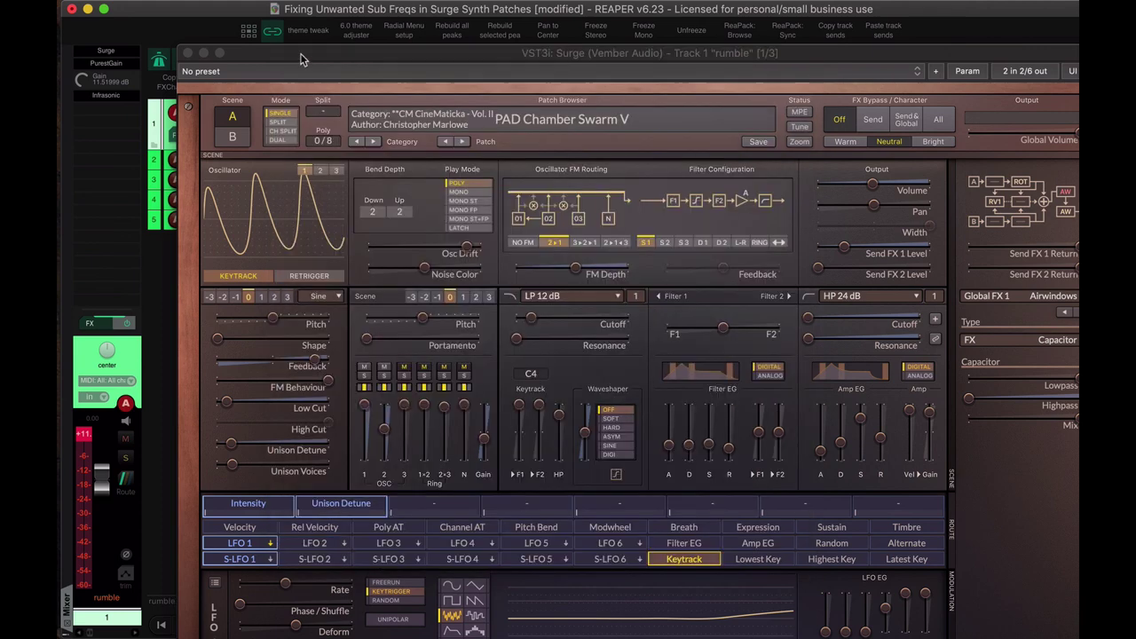
left_click(189, 53)
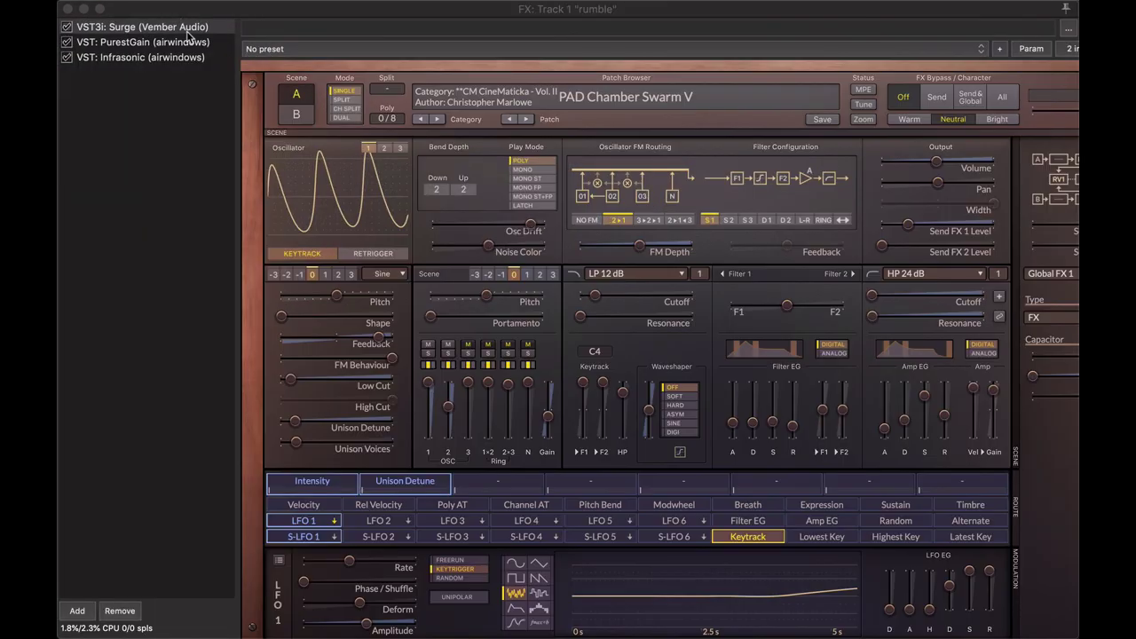
Float Surge's editor from the FX chain, then close the chain window.
double_click(185, 28)
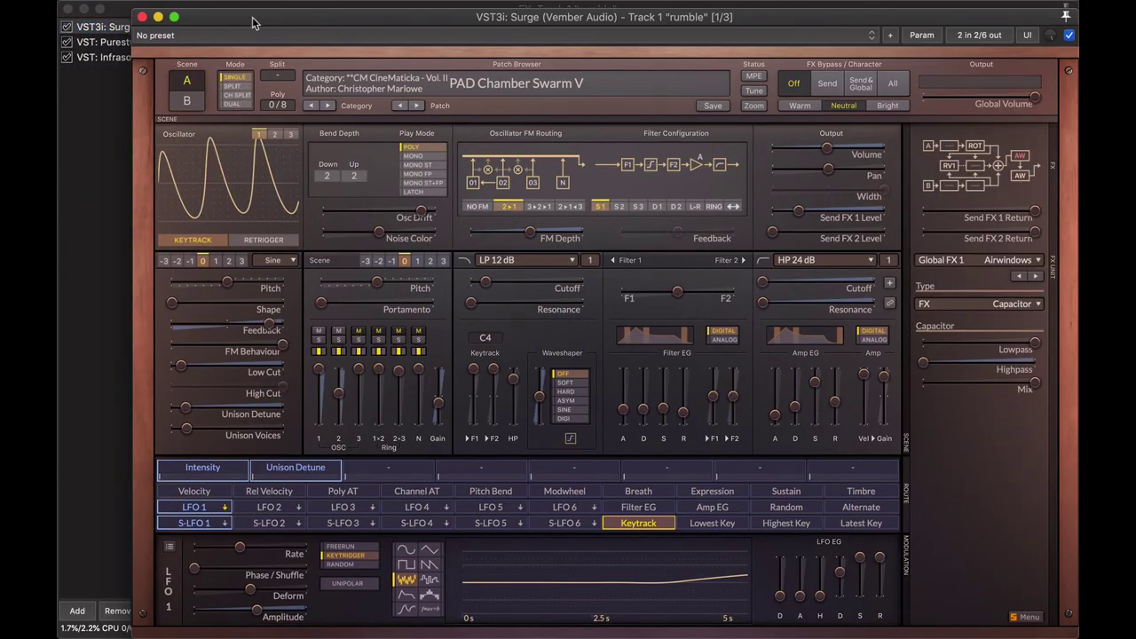
left_click_drag(310, 18, 208, 11)
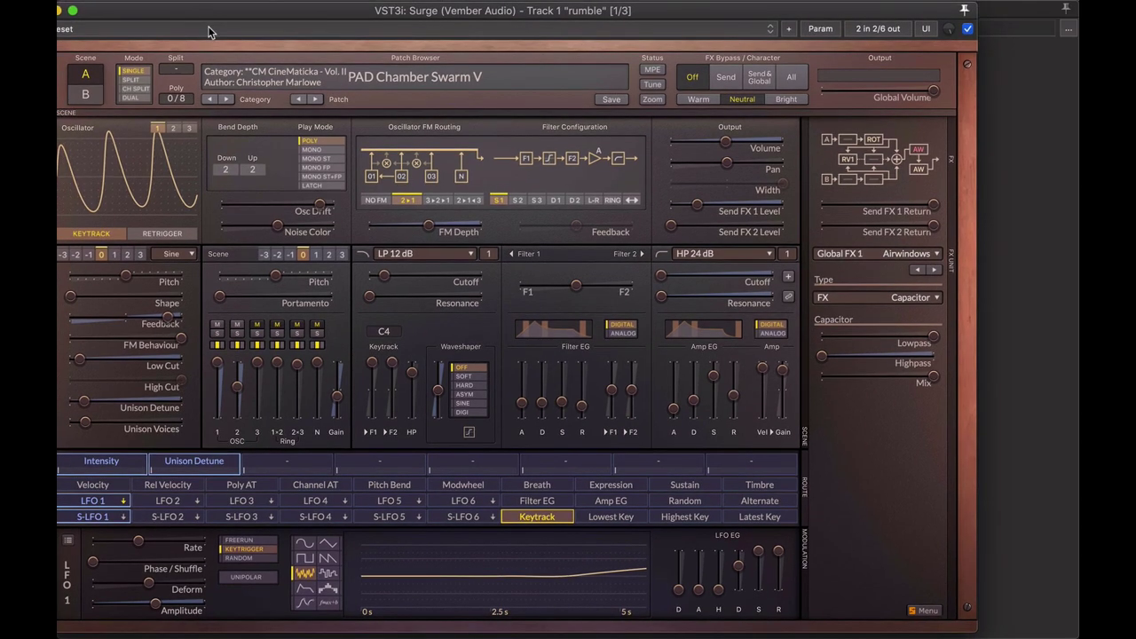
left_click(991, 488)
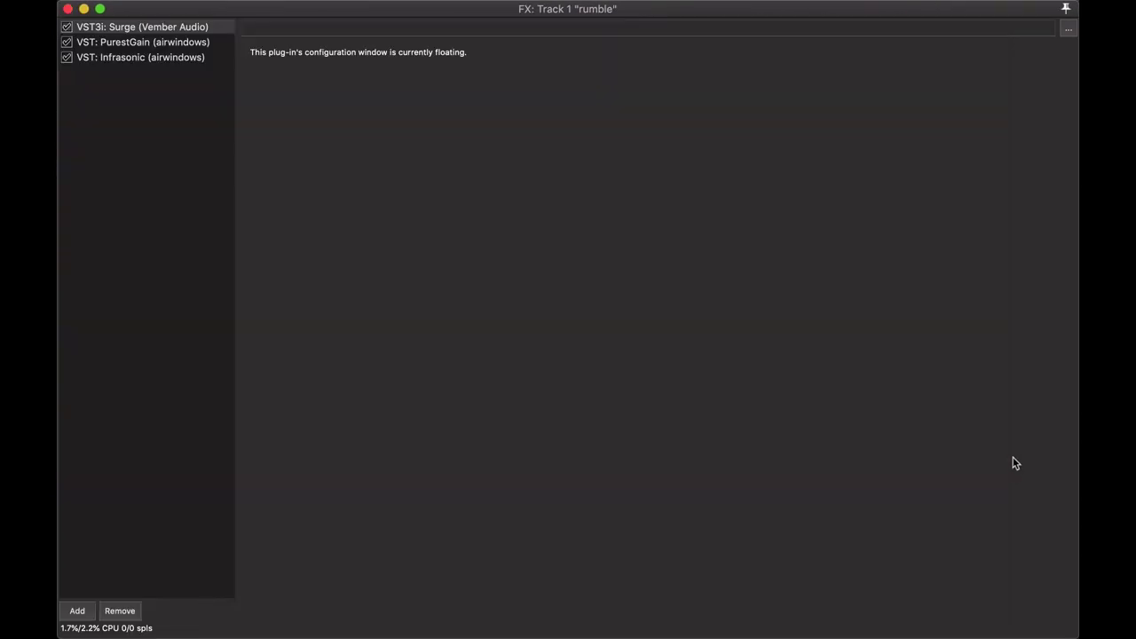
left_click(68, 9)
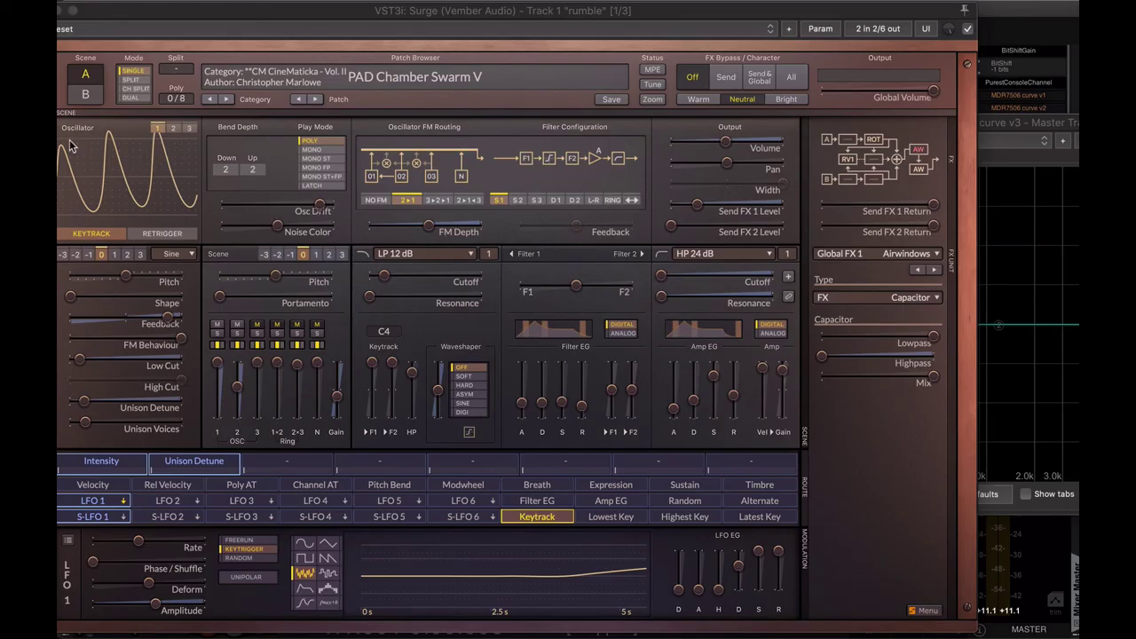